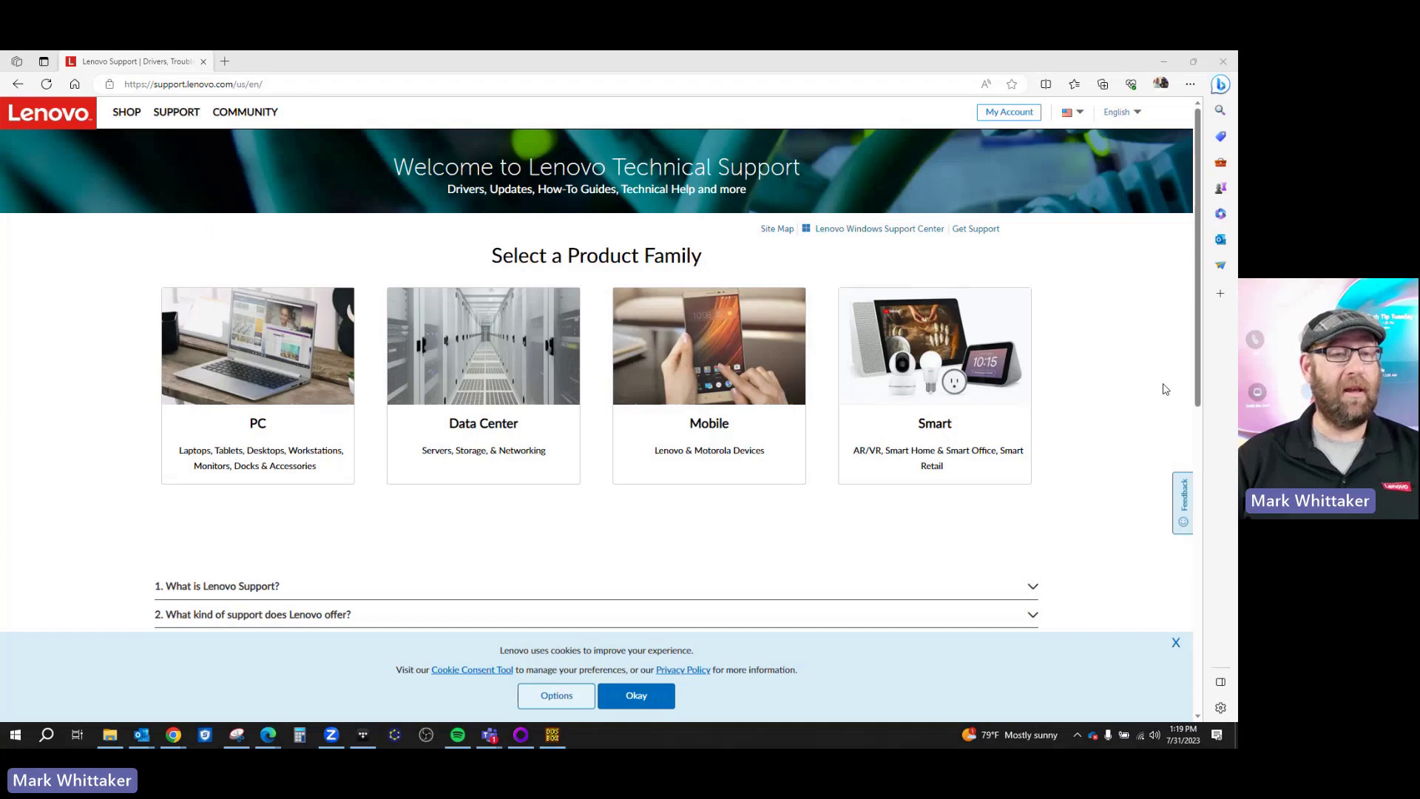
Step: Under Smart > Smart Collaboration, select the Microsoft Teams Rooms ThinkSmart Core kit subseries and machine type 11LR
{"action": "left_click", "coordinate": [931, 360]}
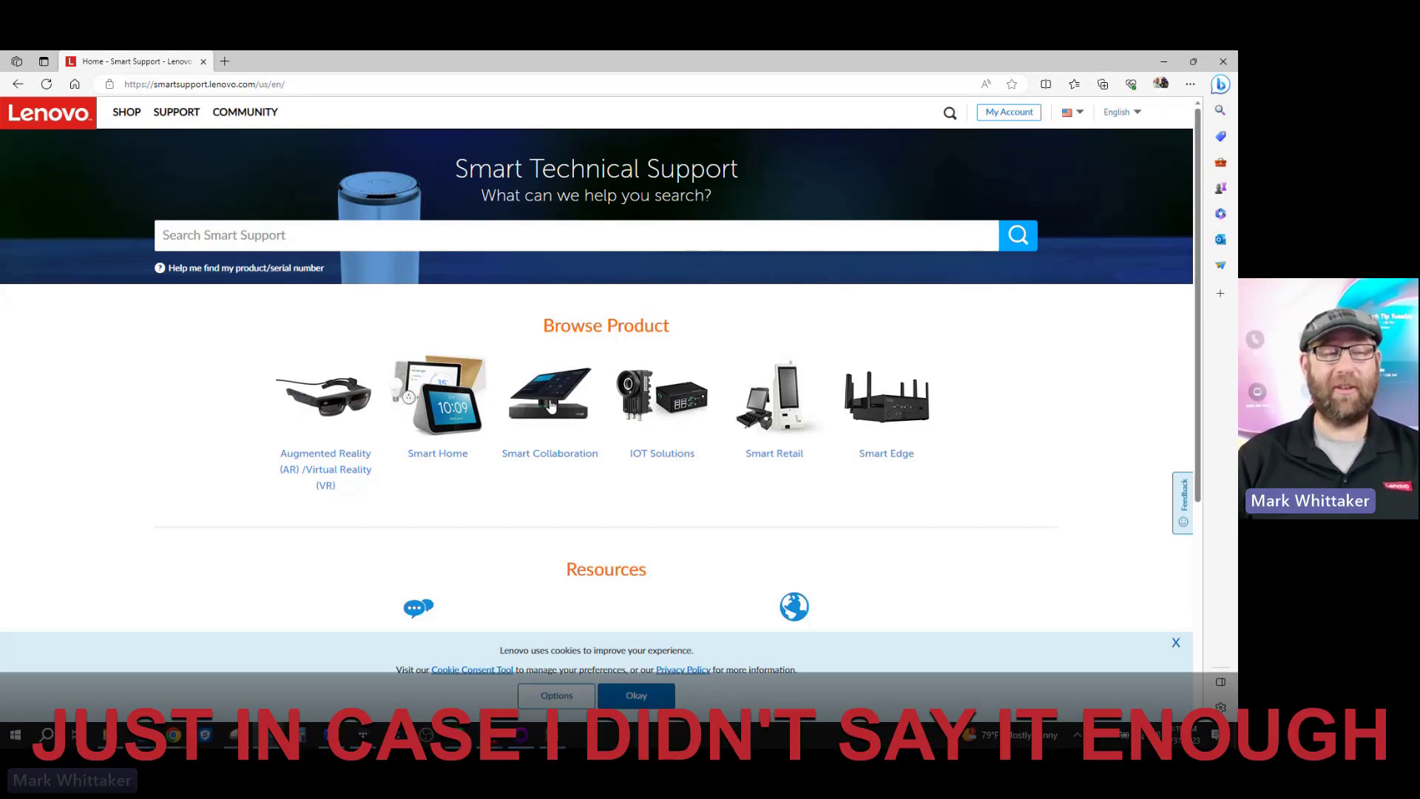
{"action": "left_click", "coordinate": [551, 406]}
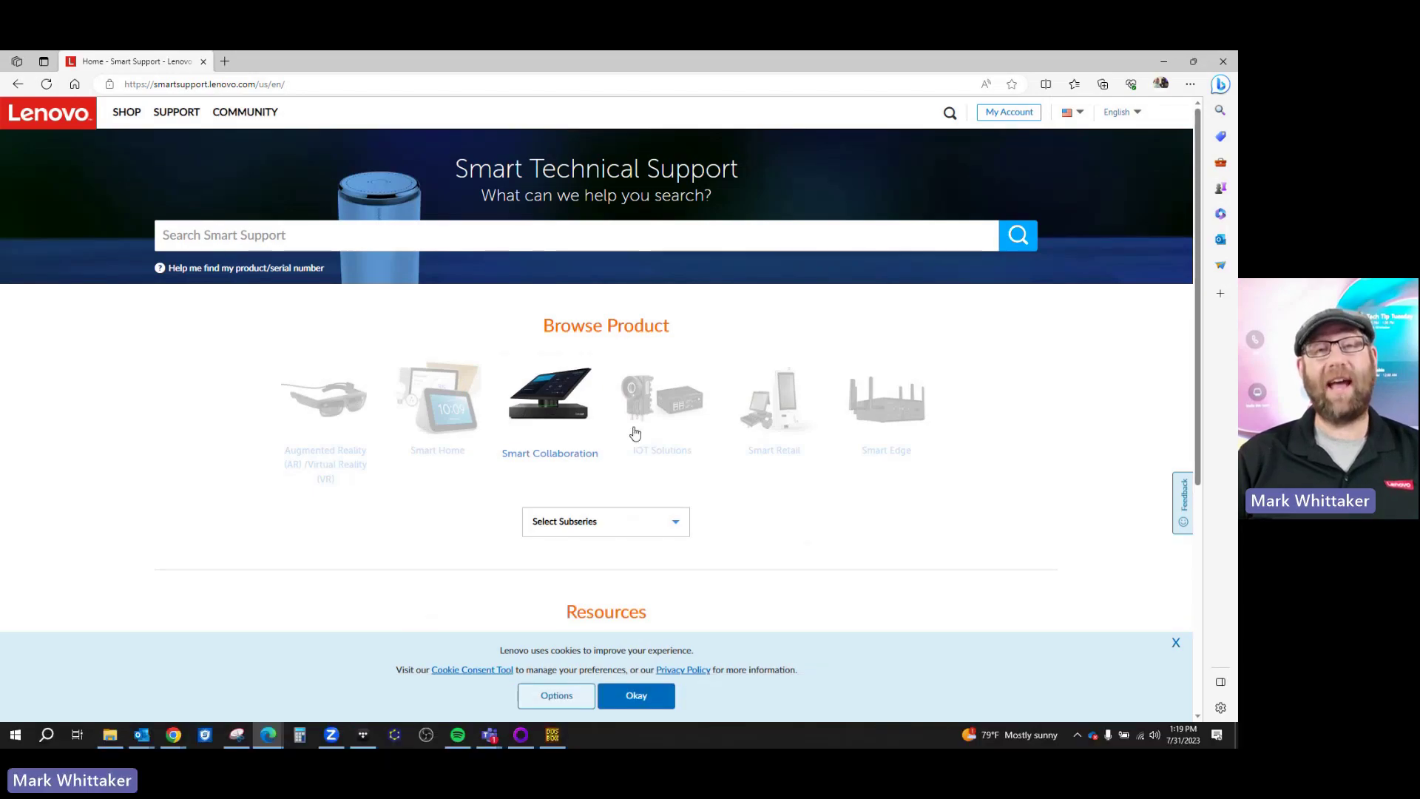
{"action": "left_click", "coordinate": [673, 526]}
{"action": "scroll", "coordinate": [674, 531], "scroll_direction": "down", "scroll_amount": 1}
{"action": "scroll", "coordinate": [665, 518], "scroll_direction": "down", "scroll_amount": 2}
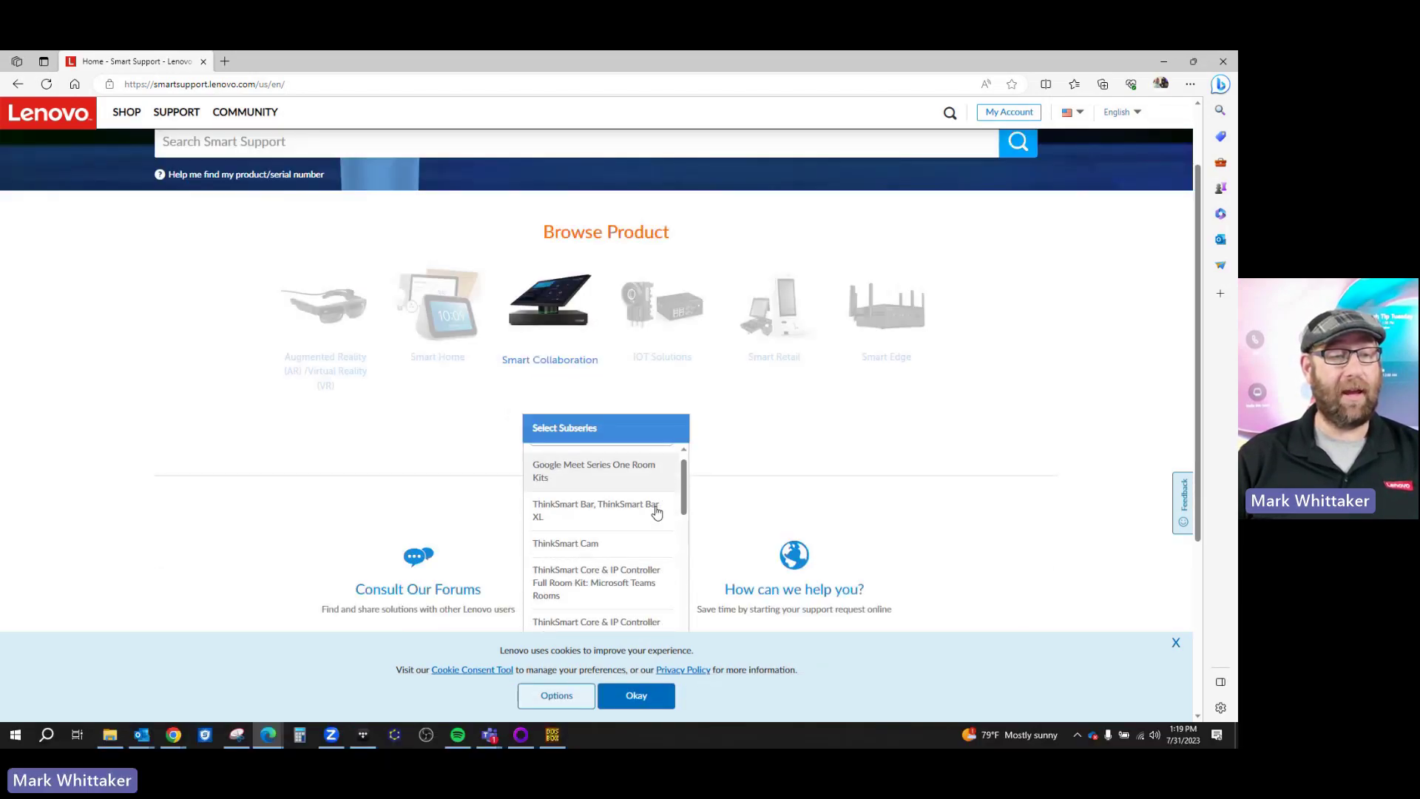
{"action": "scroll", "coordinate": [654, 512], "scroll_direction": "down", "scroll_amount": 1}
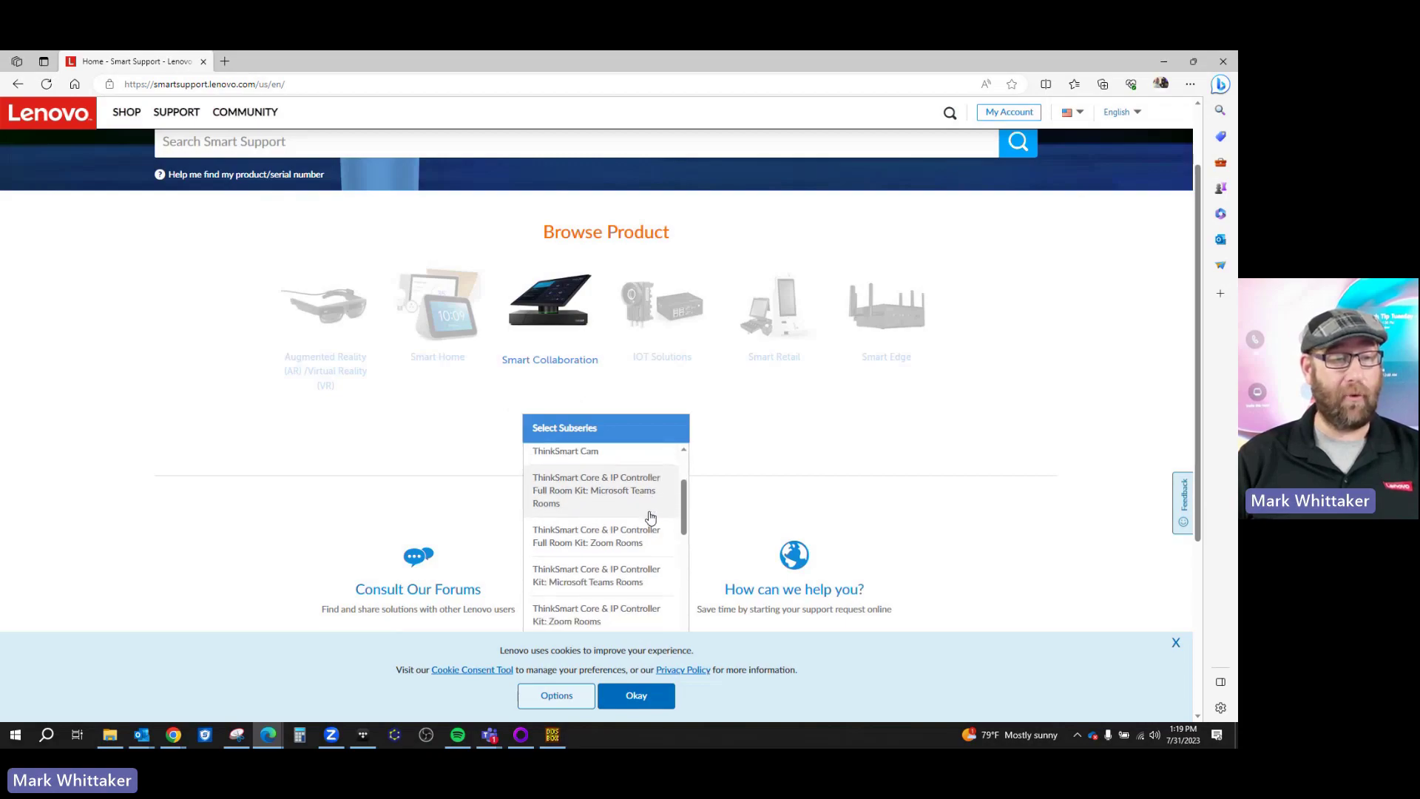
{"action": "scroll", "coordinate": [643, 515], "scroll_direction": "down", "scroll_amount": 2}
{"action": "scroll", "coordinate": [636, 515], "scroll_direction": "down", "scroll_amount": 4}
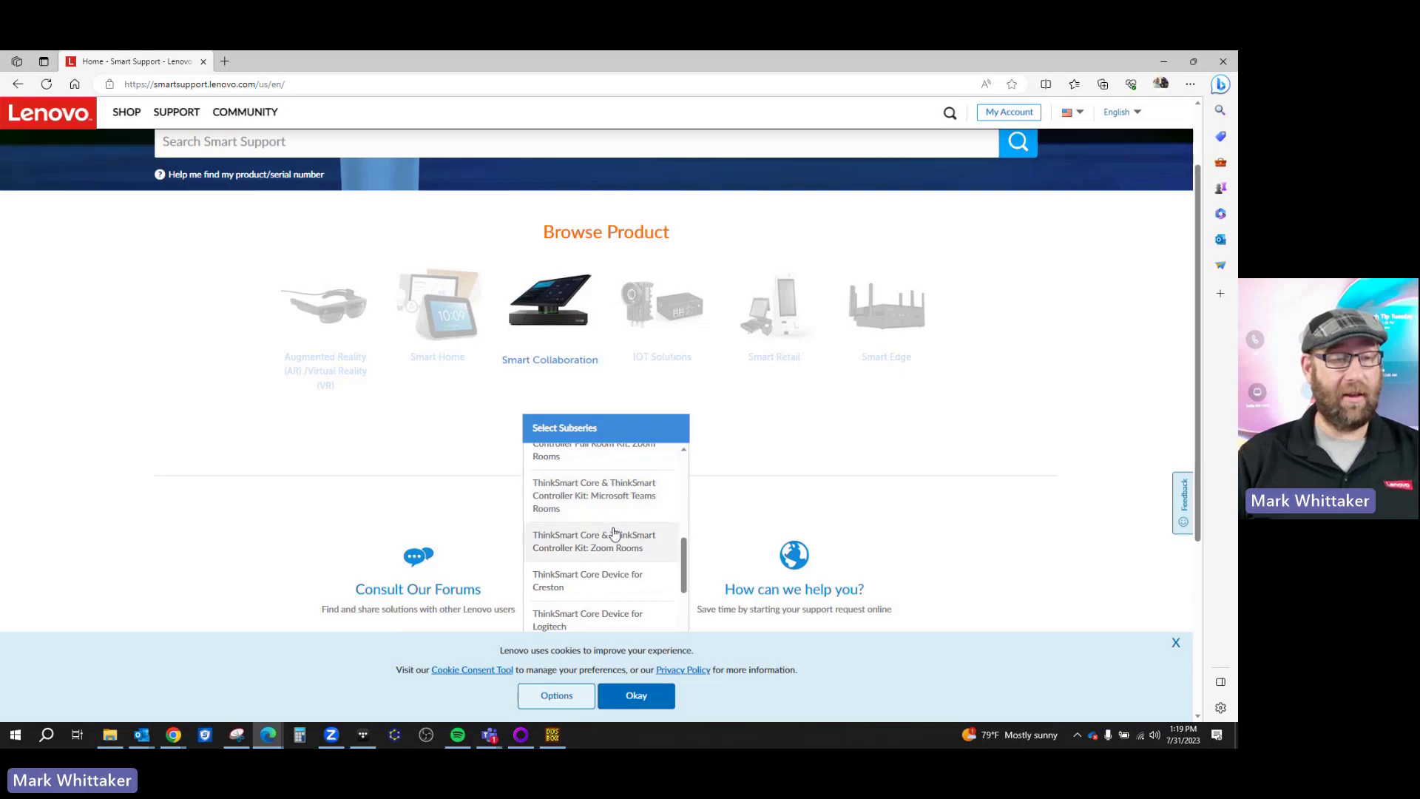
{"action": "left_click", "coordinate": [623, 517]}
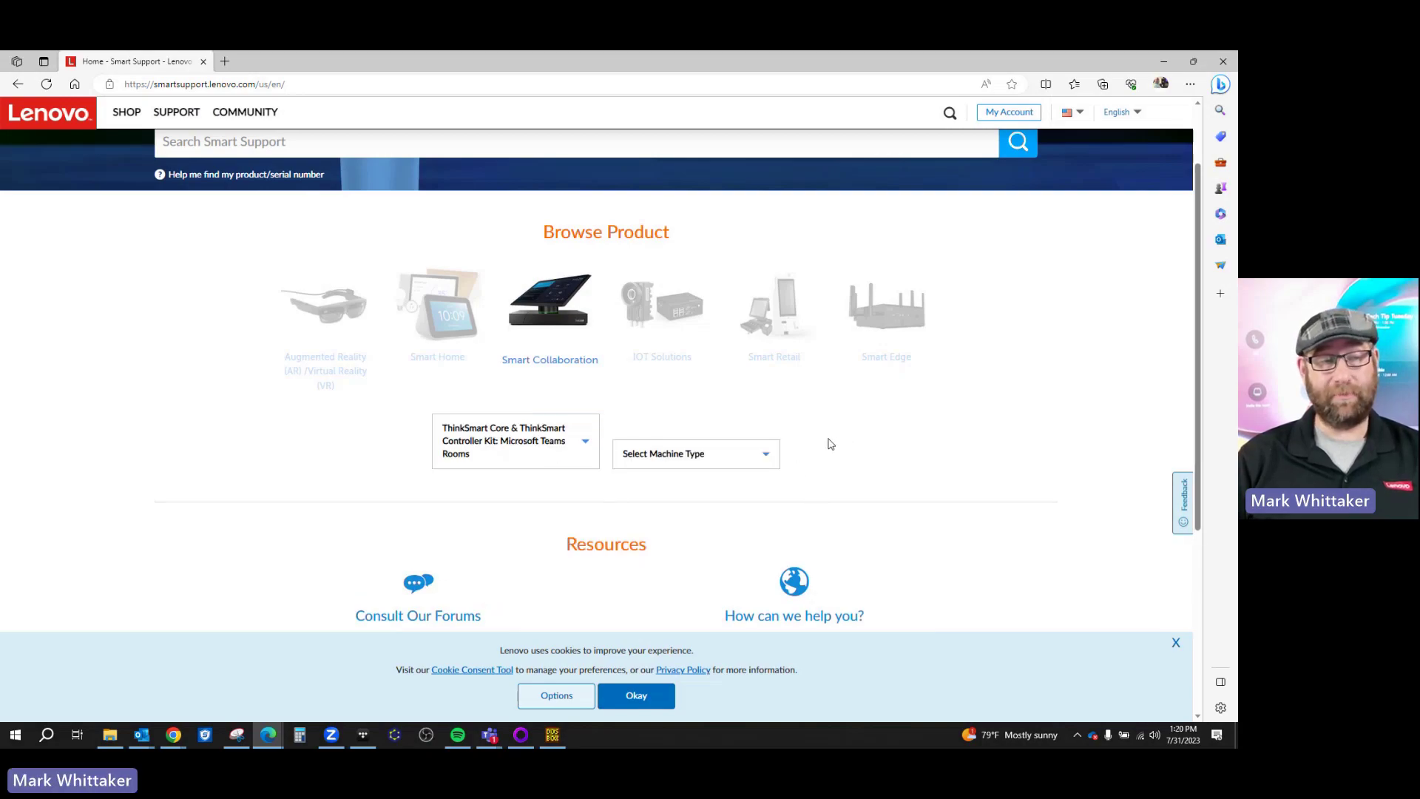
{"action": "left_click", "coordinate": [765, 455]}
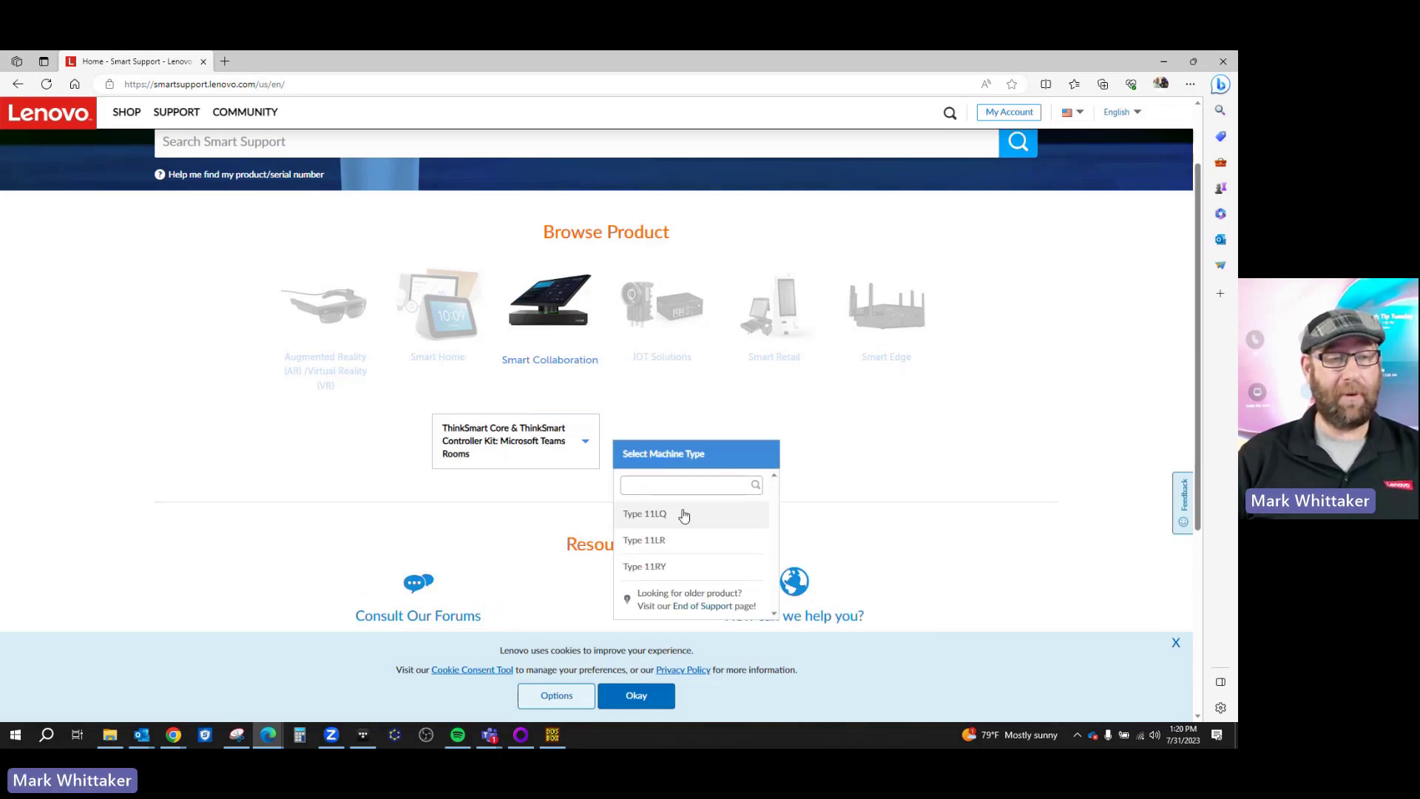
{"action": "left_click", "coordinate": [670, 540]}
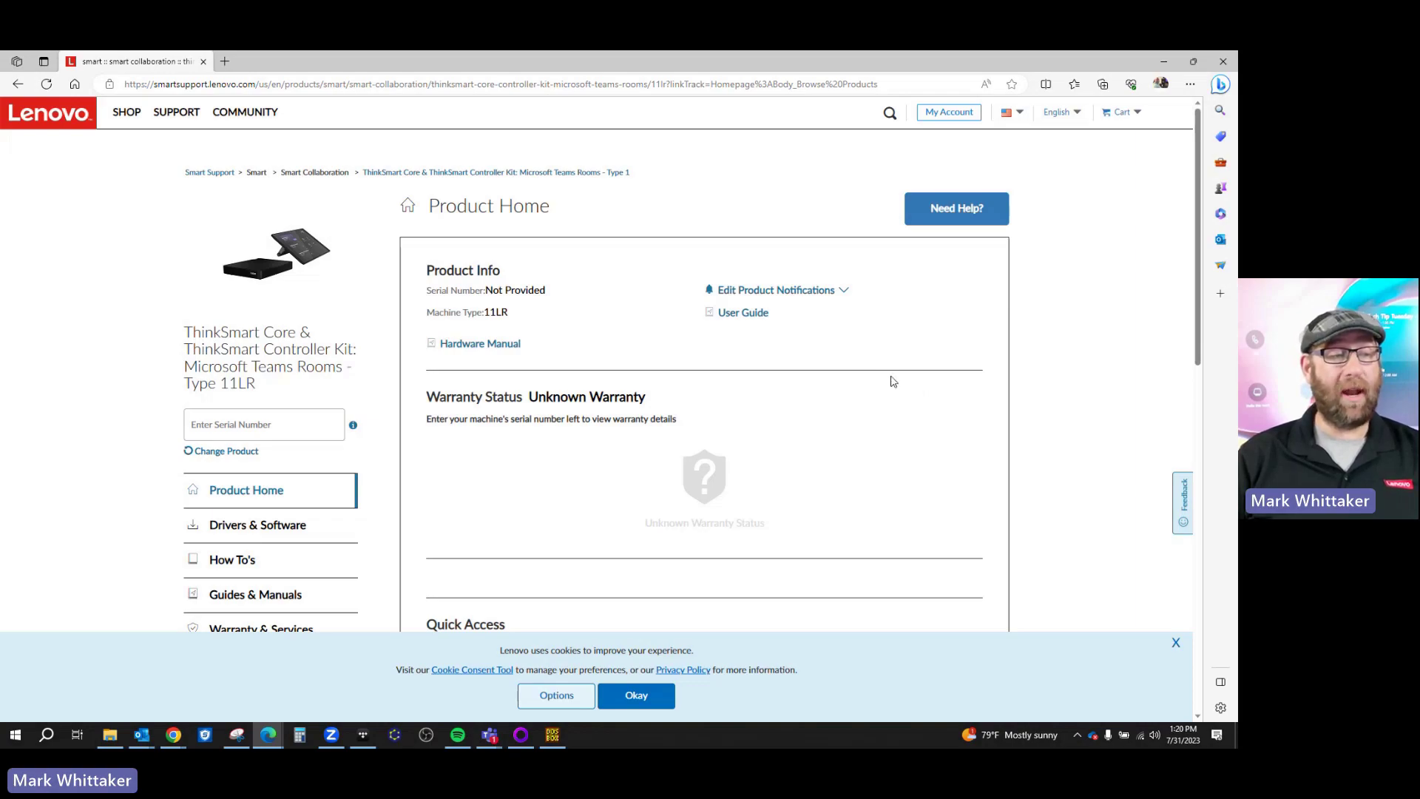
Step: From Drivers & Software, continue into the Lenovo Recovery Media order for the 11LR
{"action": "left_click", "coordinate": [255, 526]}
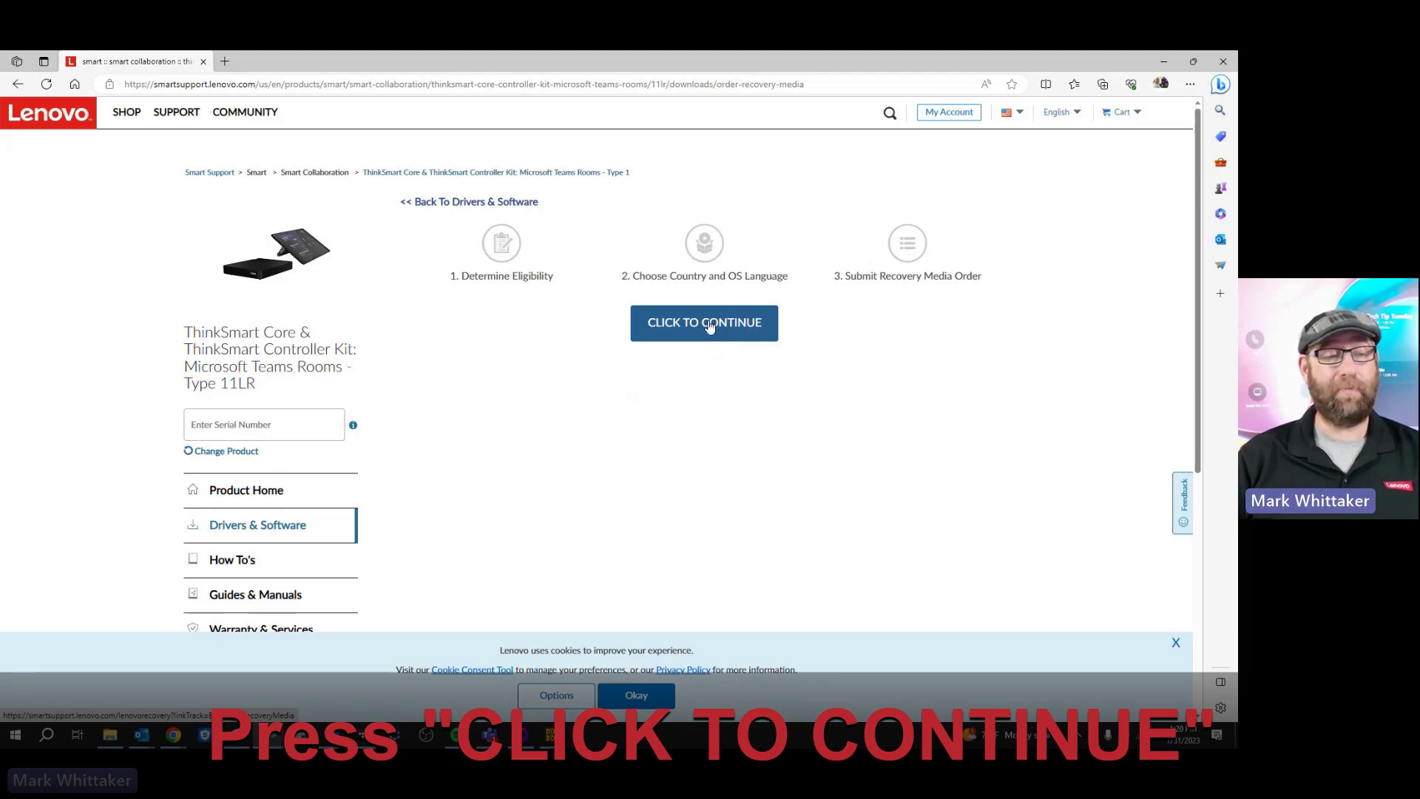
{"action": "left_click", "coordinate": [708, 327]}
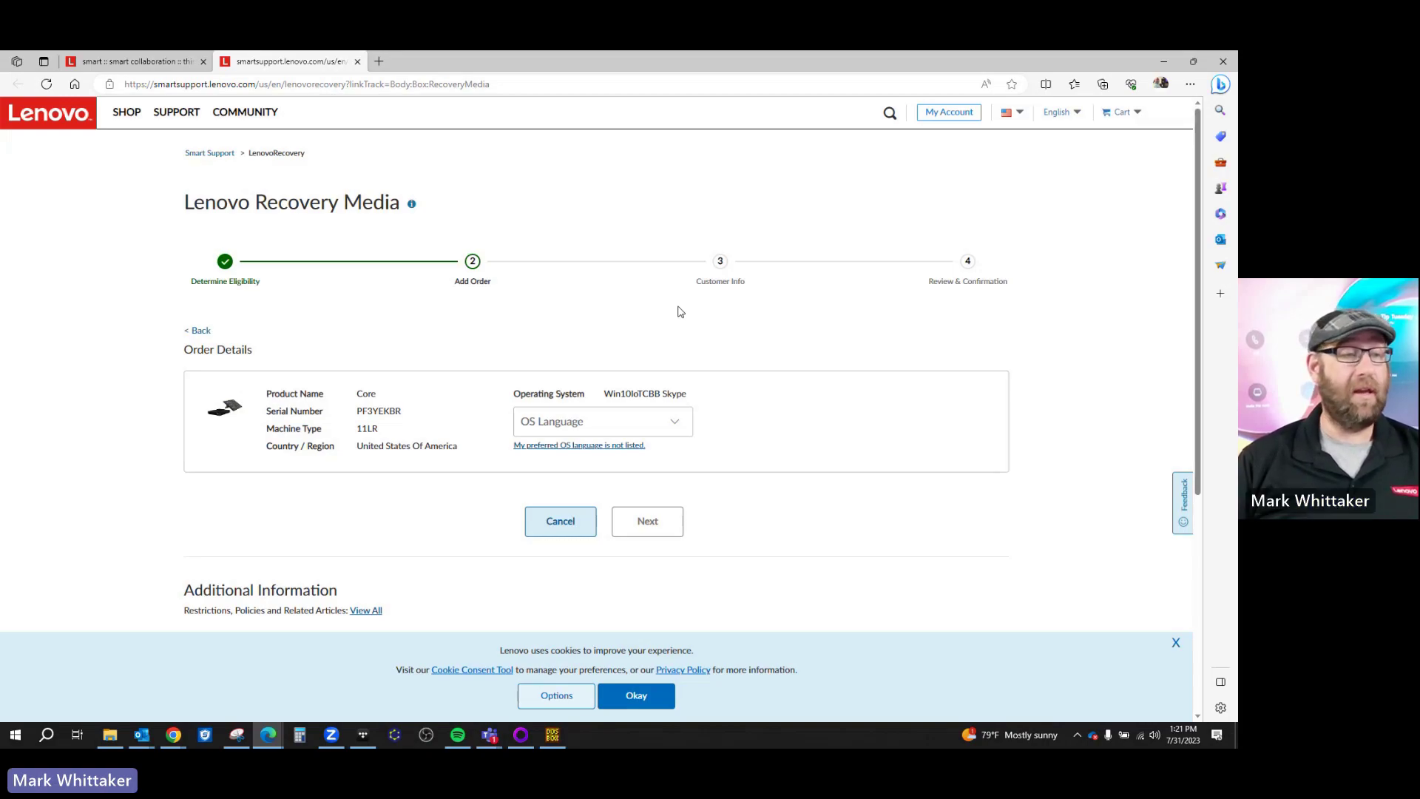
Step: Choose English as OS language, accept the Terms and Conditions, and proceed with Digital Download
{"action": "left_click", "coordinate": [678, 426]}
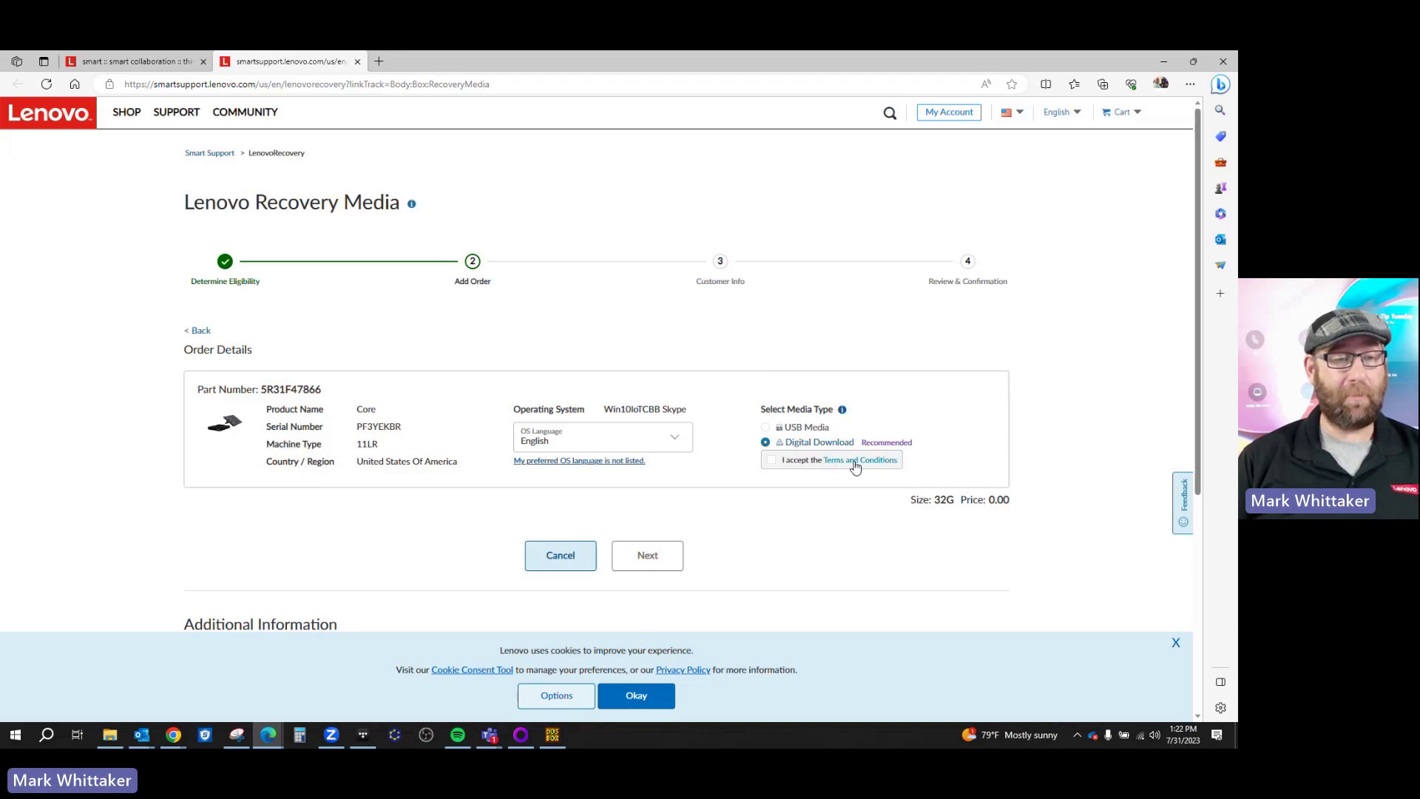
{"action": "left_click", "coordinate": [771, 460]}
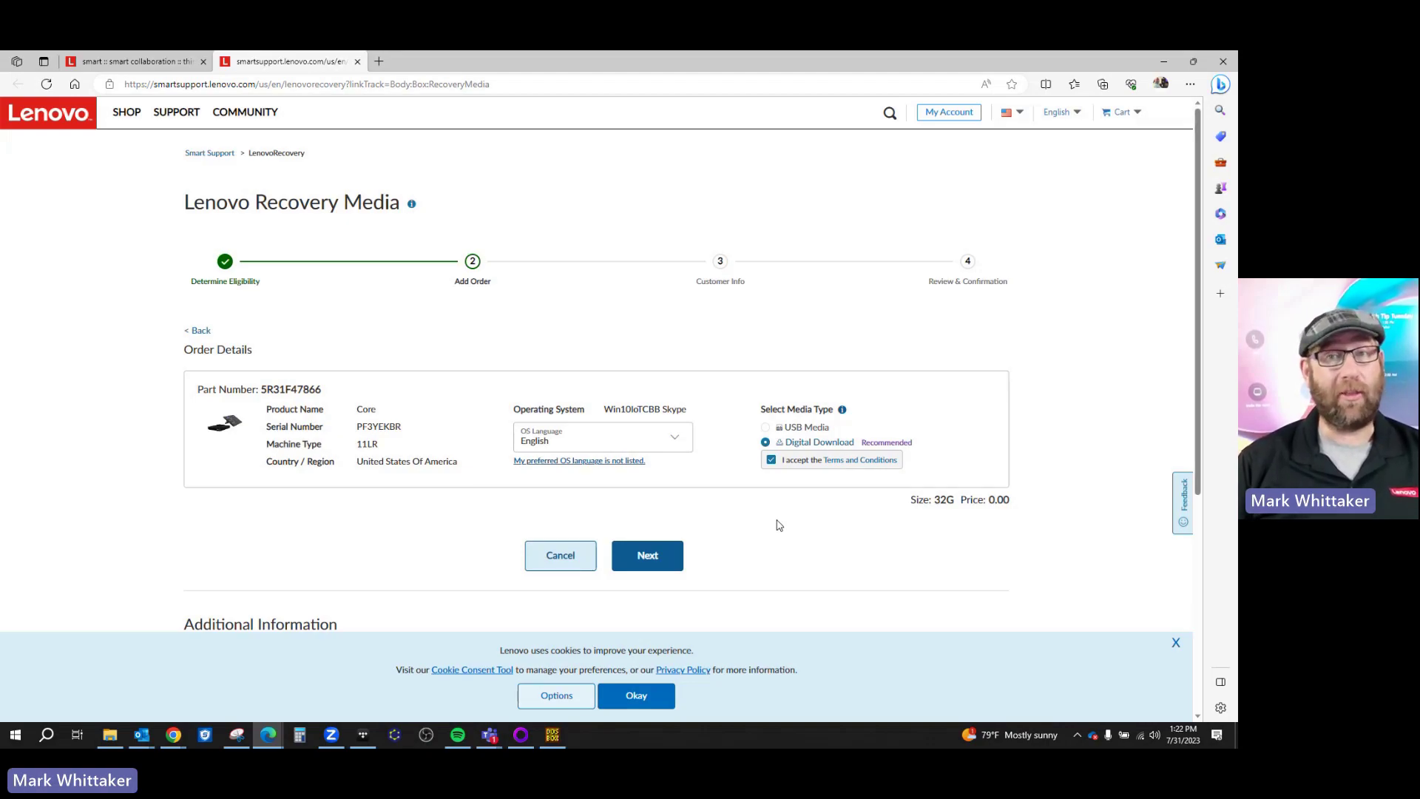
{"action": "left_click", "coordinate": [658, 554]}
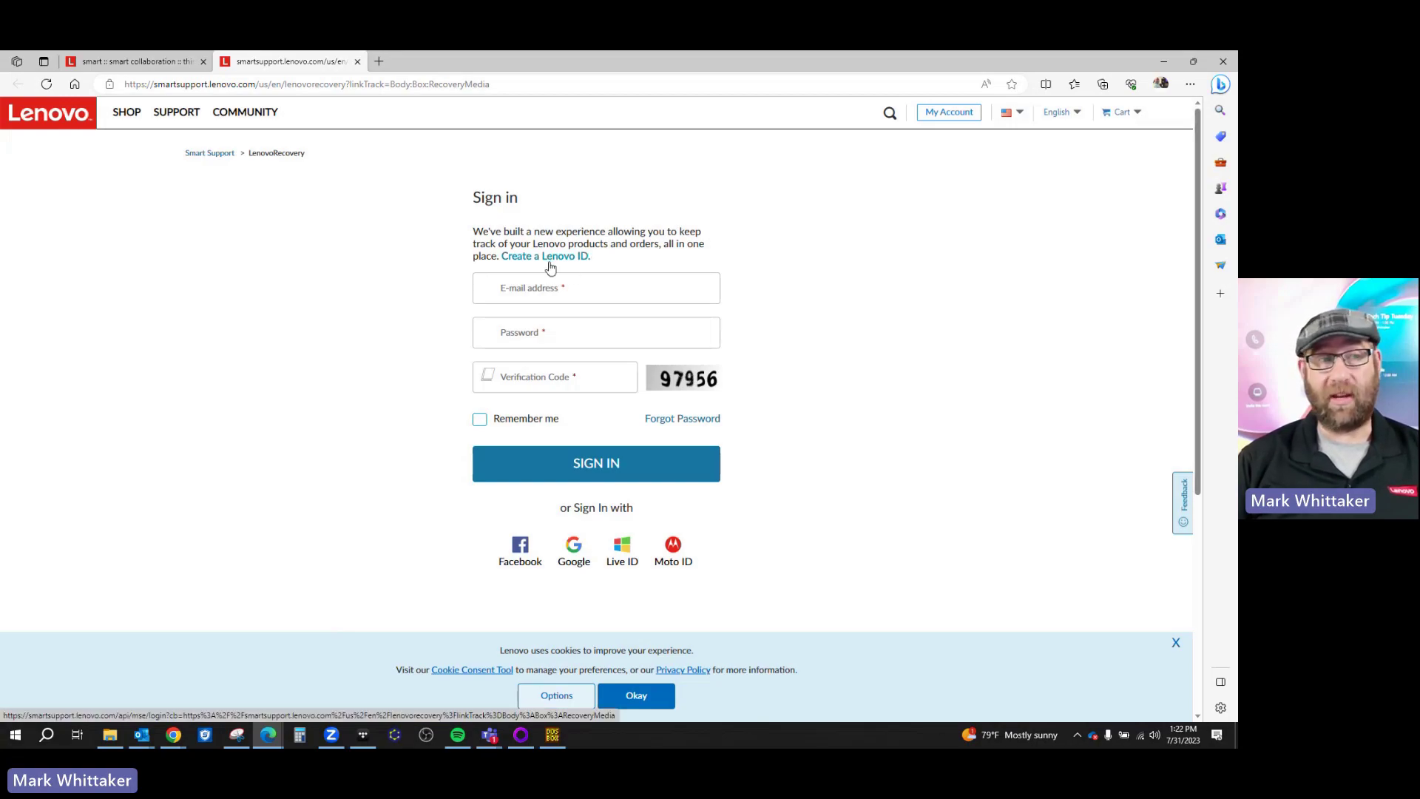
Step: Sign in with the Lenovo ID, pass the robot check and submit the recovery order, then open Downloads
{"action": "left_click", "coordinate": [554, 288]}
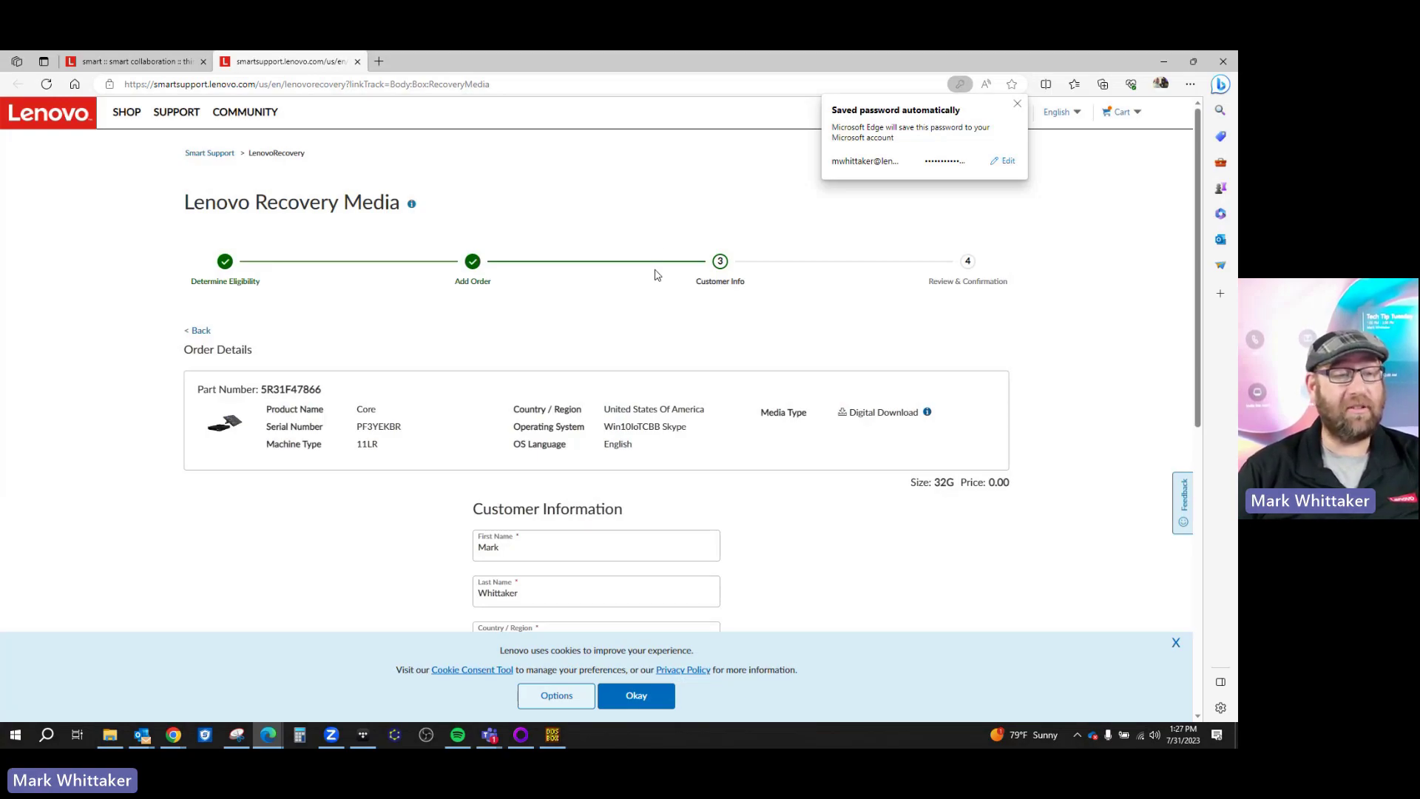
{"action": "scroll", "coordinate": [654, 275], "scroll_direction": "down", "scroll_amount": 4}
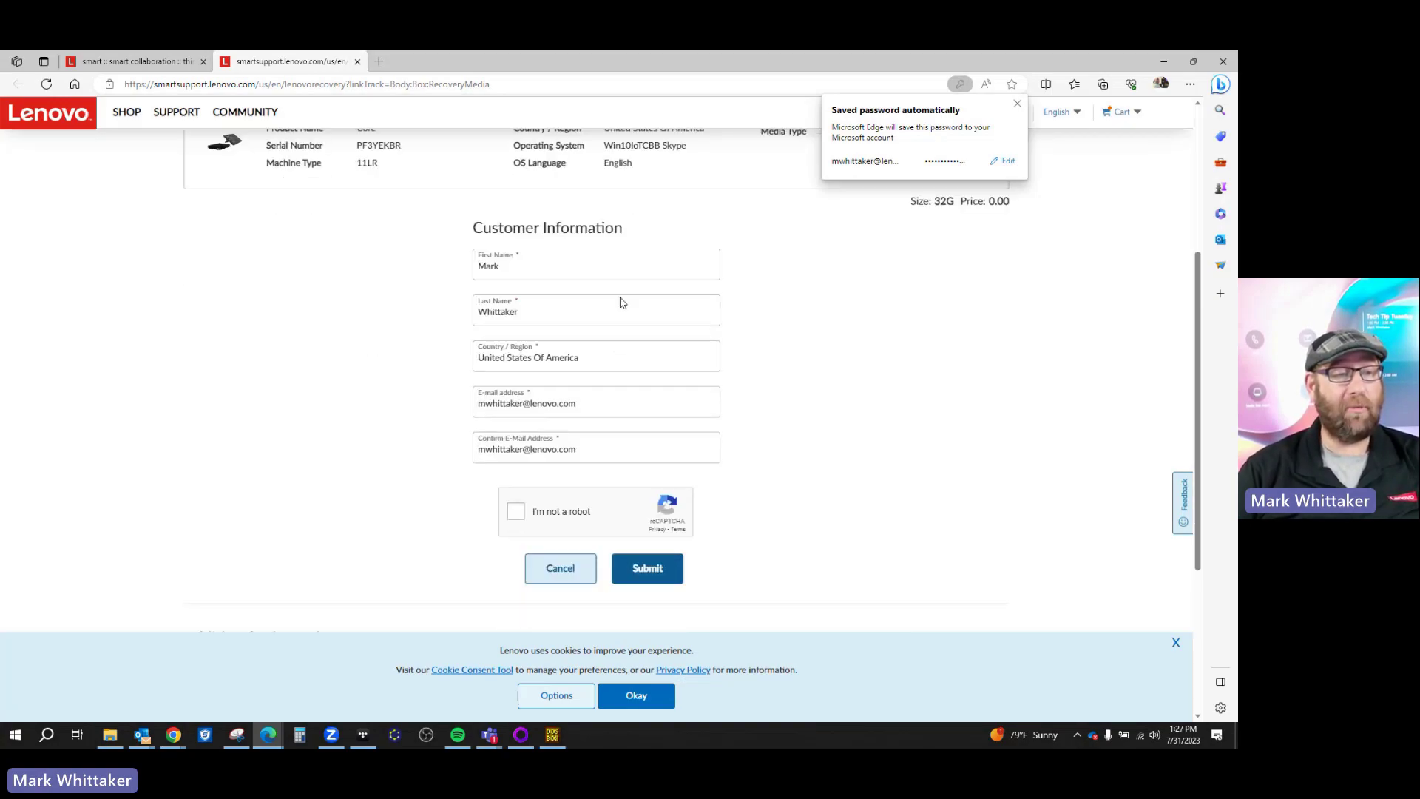
{"action": "left_click", "coordinate": [518, 517]}
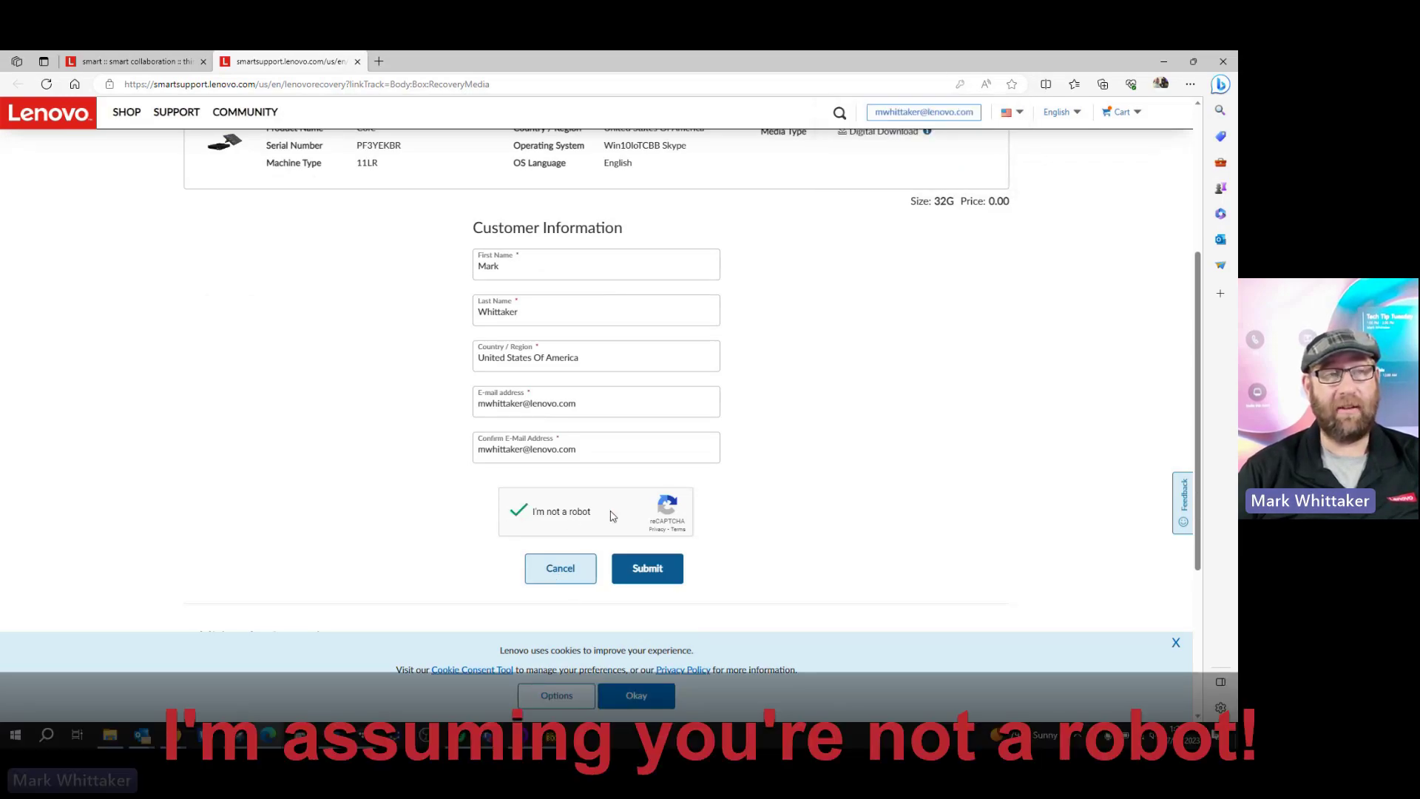
{"action": "left_click", "coordinate": [643, 569]}
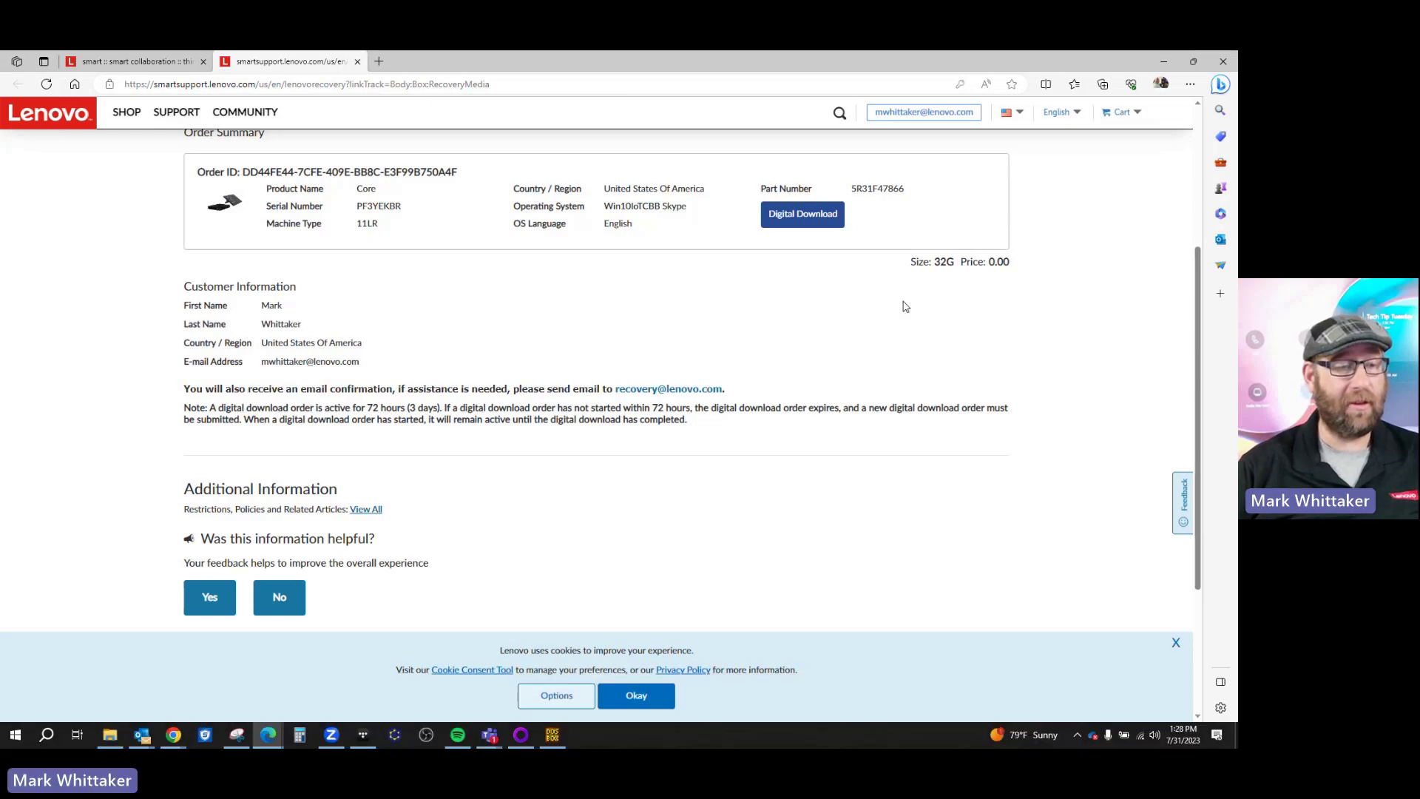
{"action": "key", "text": "super+e"}
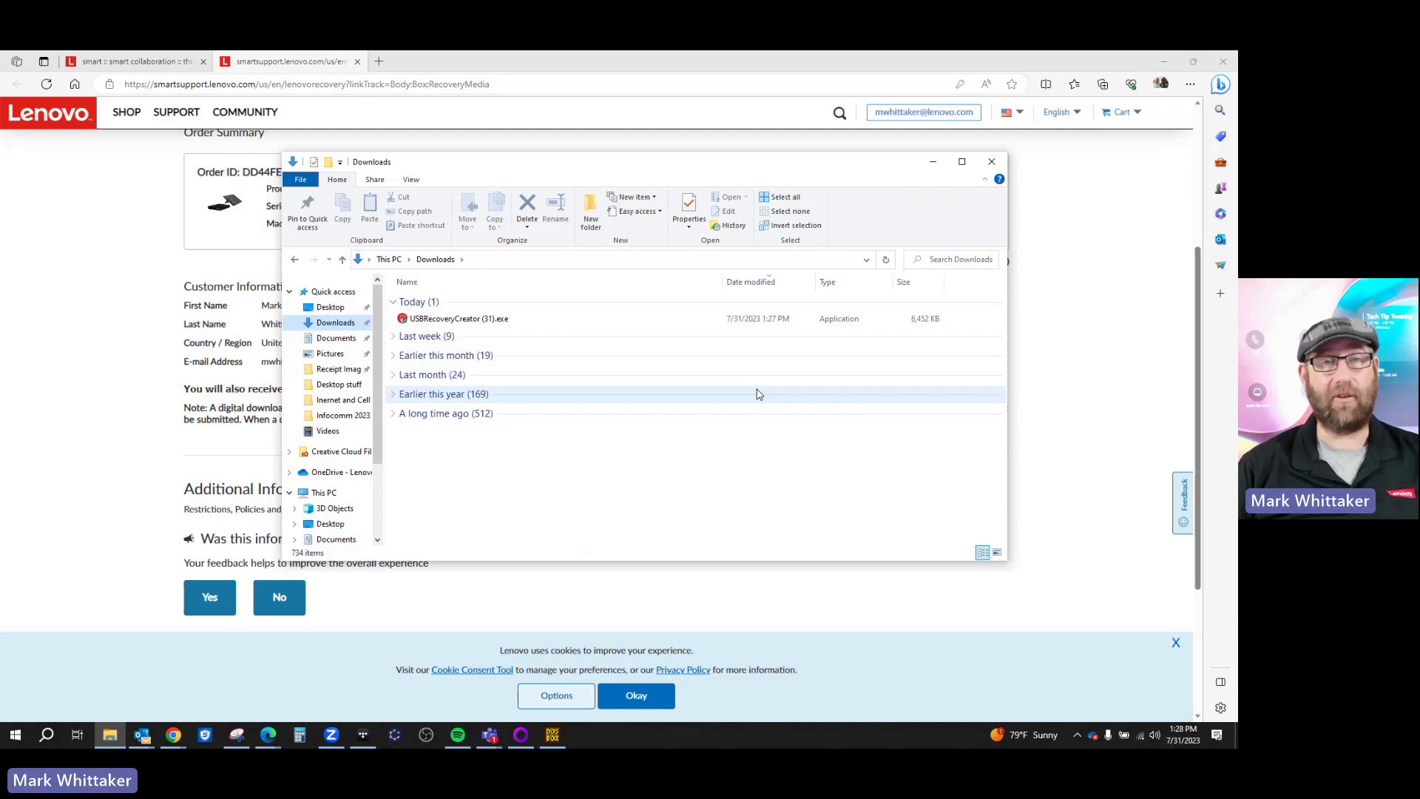
Step: Run USBRecoveryCreator (31).exe from the Downloads folder
{"action": "left_click", "coordinate": [449, 322]}
{"action": "double_click", "coordinate": [448, 320]}
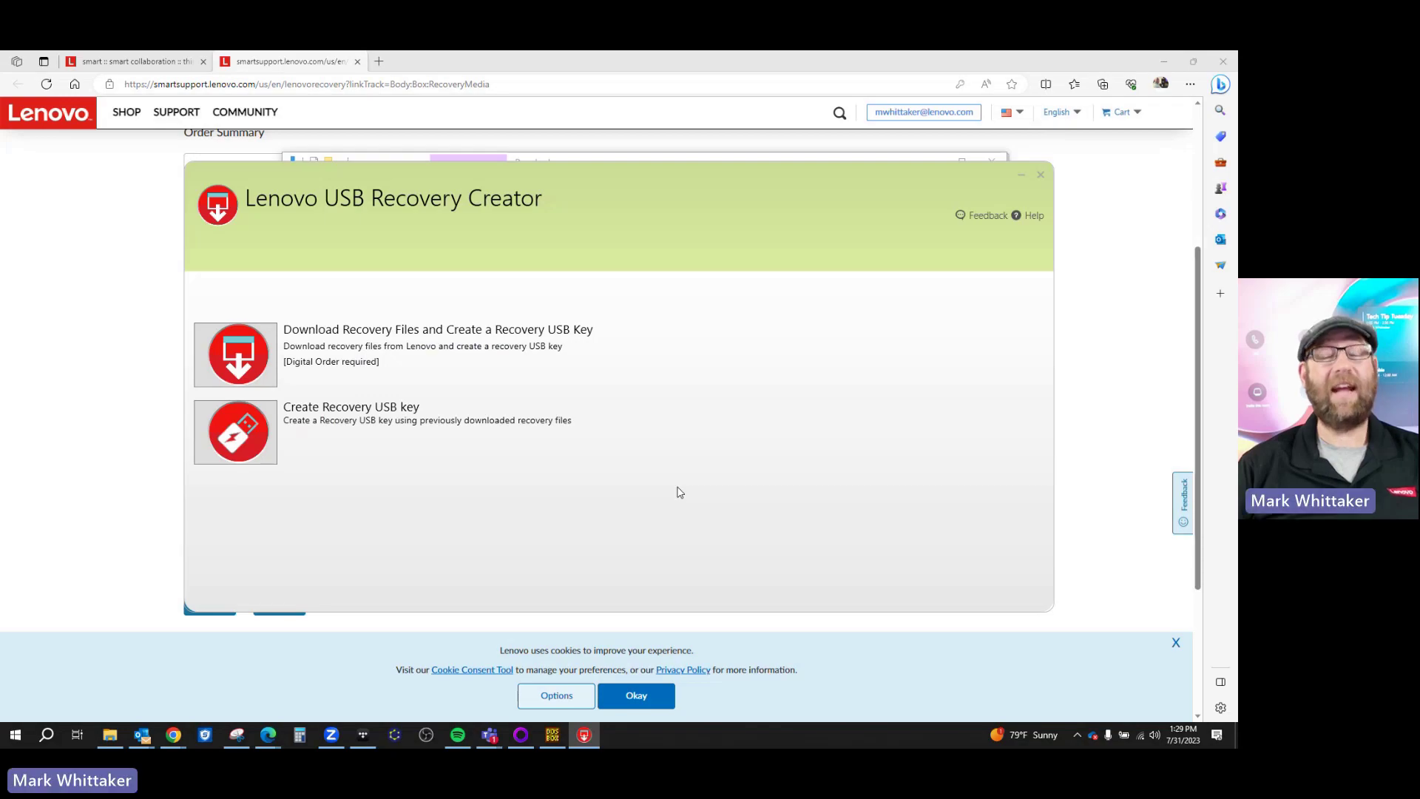
Step: Choose Download Recovery Files and Create a Recovery USB Key, then select the 11LR Win10IoTCBB Skype order
{"action": "left_click", "coordinate": [244, 355]}
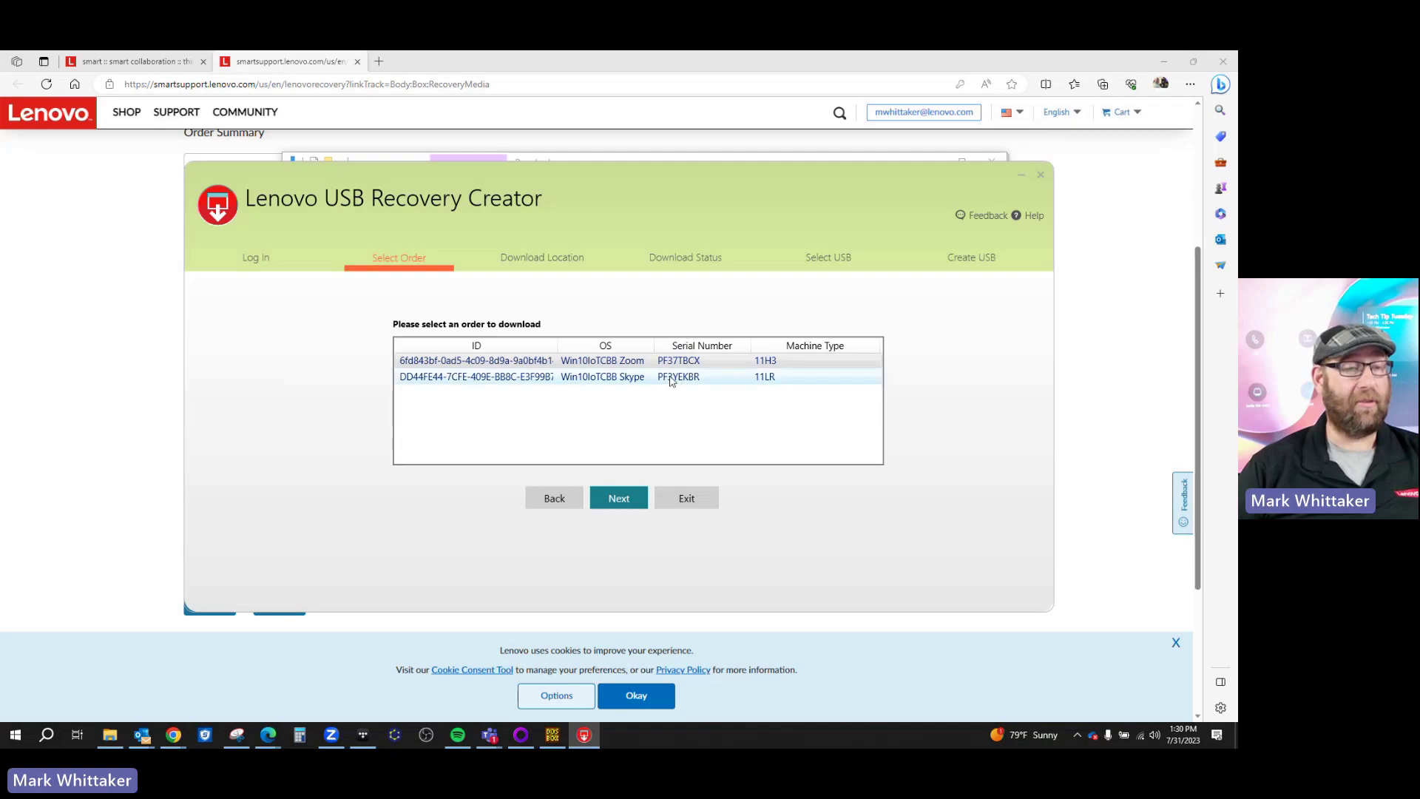
{"action": "left_click", "coordinate": [539, 378]}
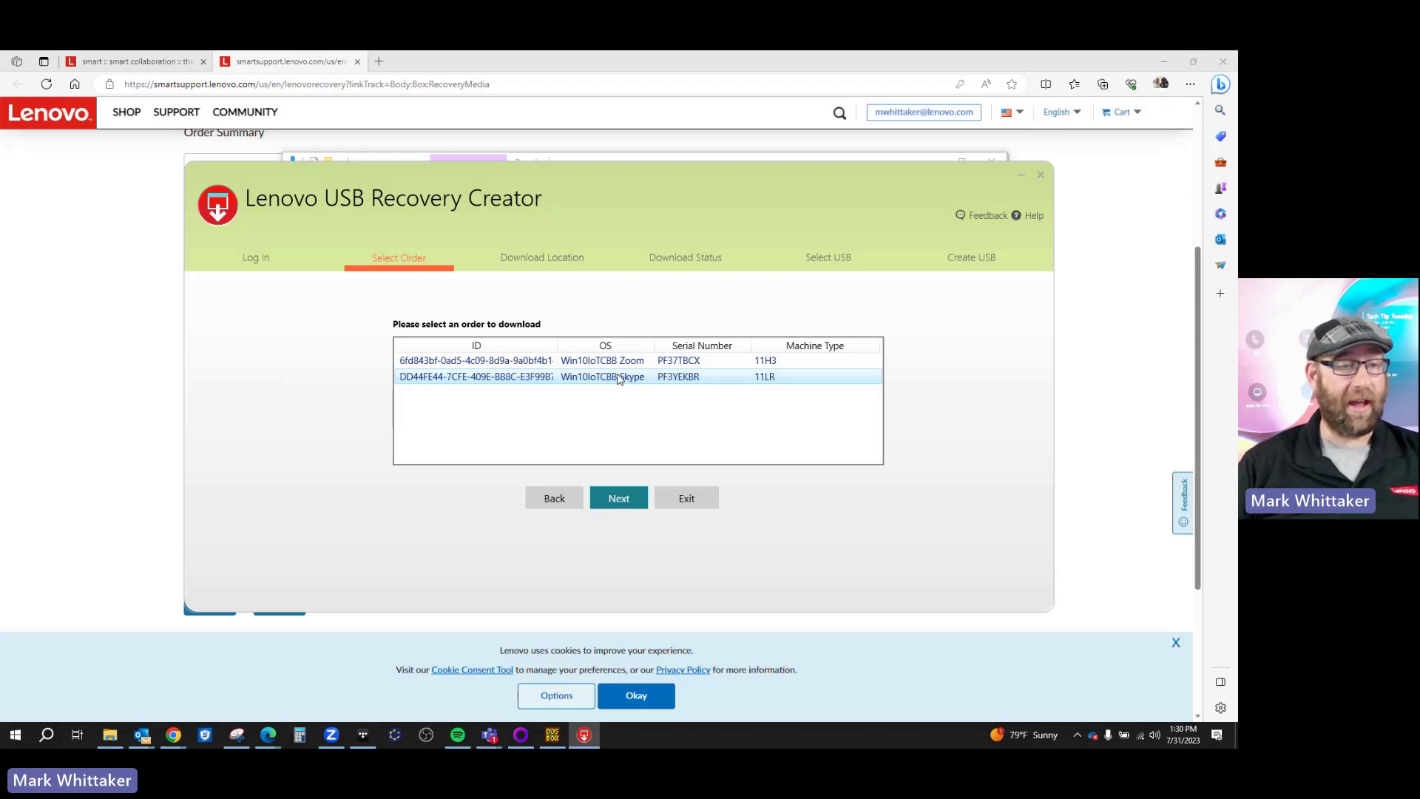
{"action": "left_click", "coordinate": [620, 491]}
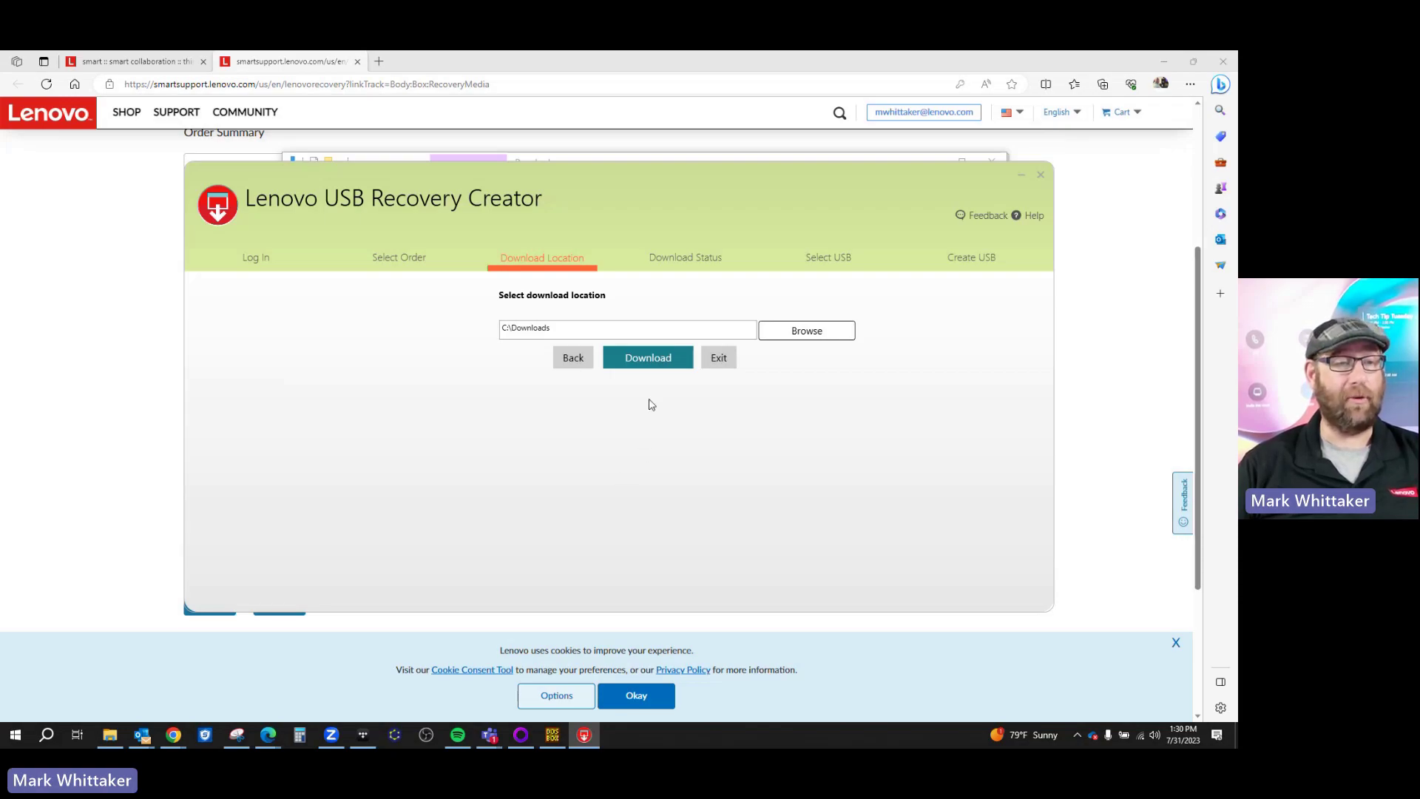
Step: Keep C:\Downloads as the location and download the recovery files to 100%
{"action": "left_click", "coordinate": [789, 331]}
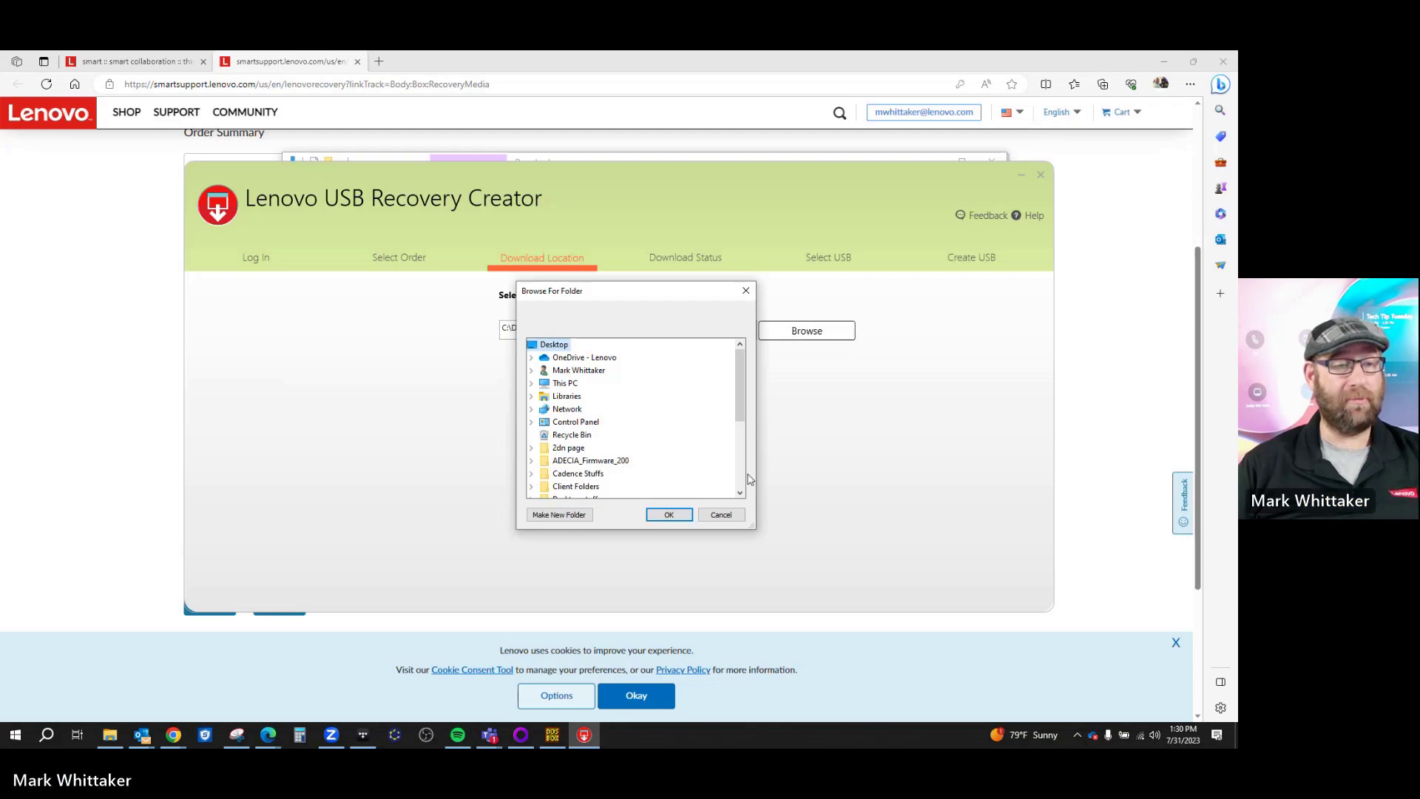
{"action": "left_click", "coordinate": [720, 515]}
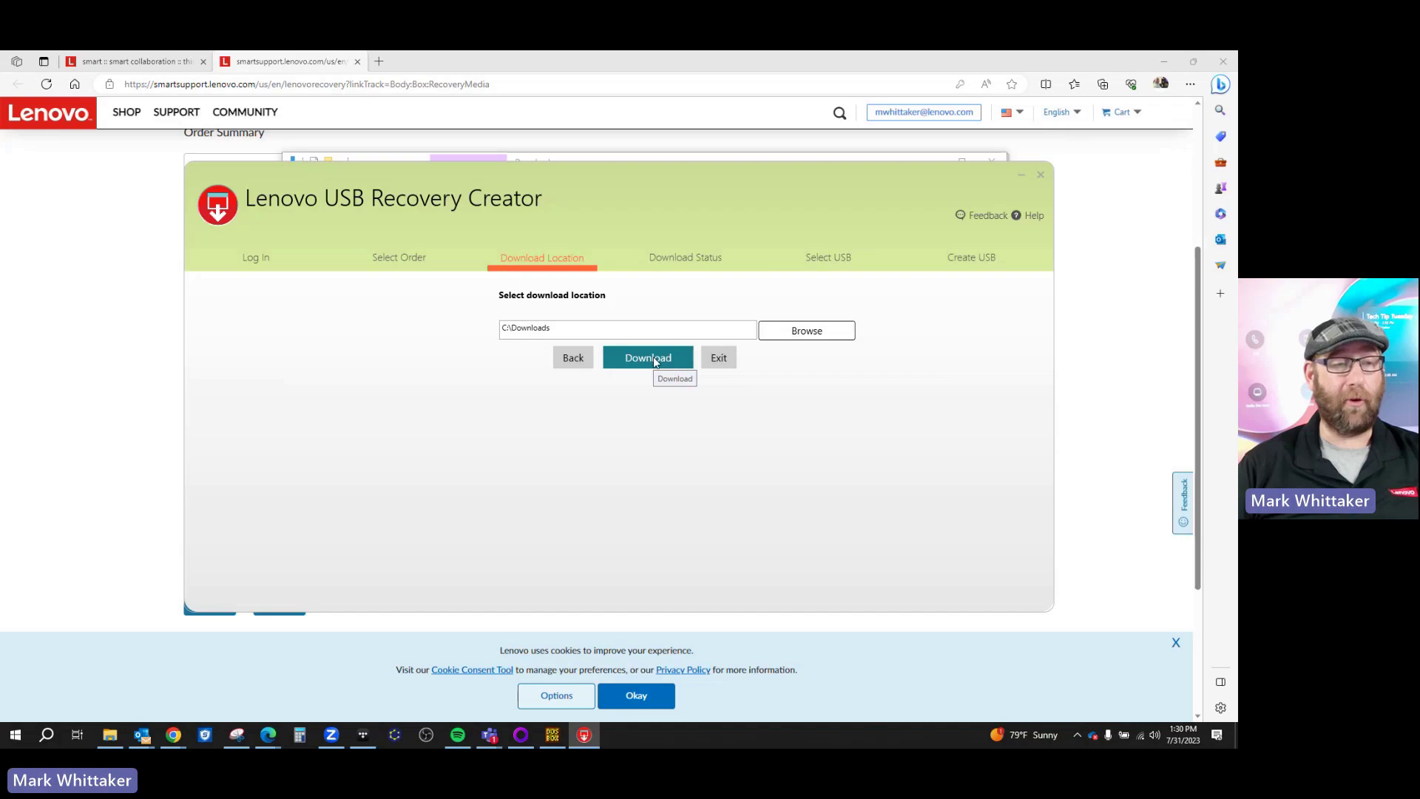
{"action": "left_click", "coordinate": [653, 358]}
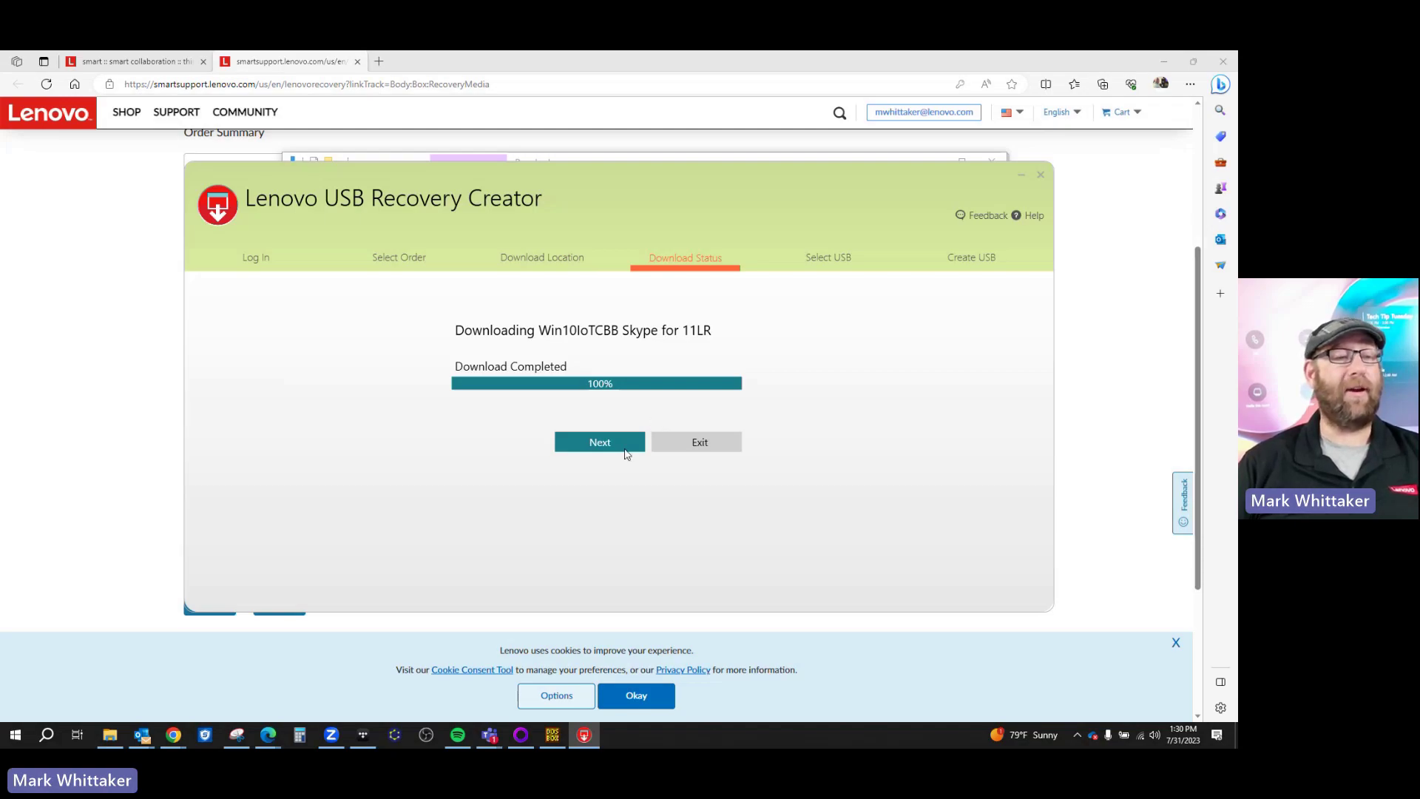
{"action": "left_click", "coordinate": [601, 442]}
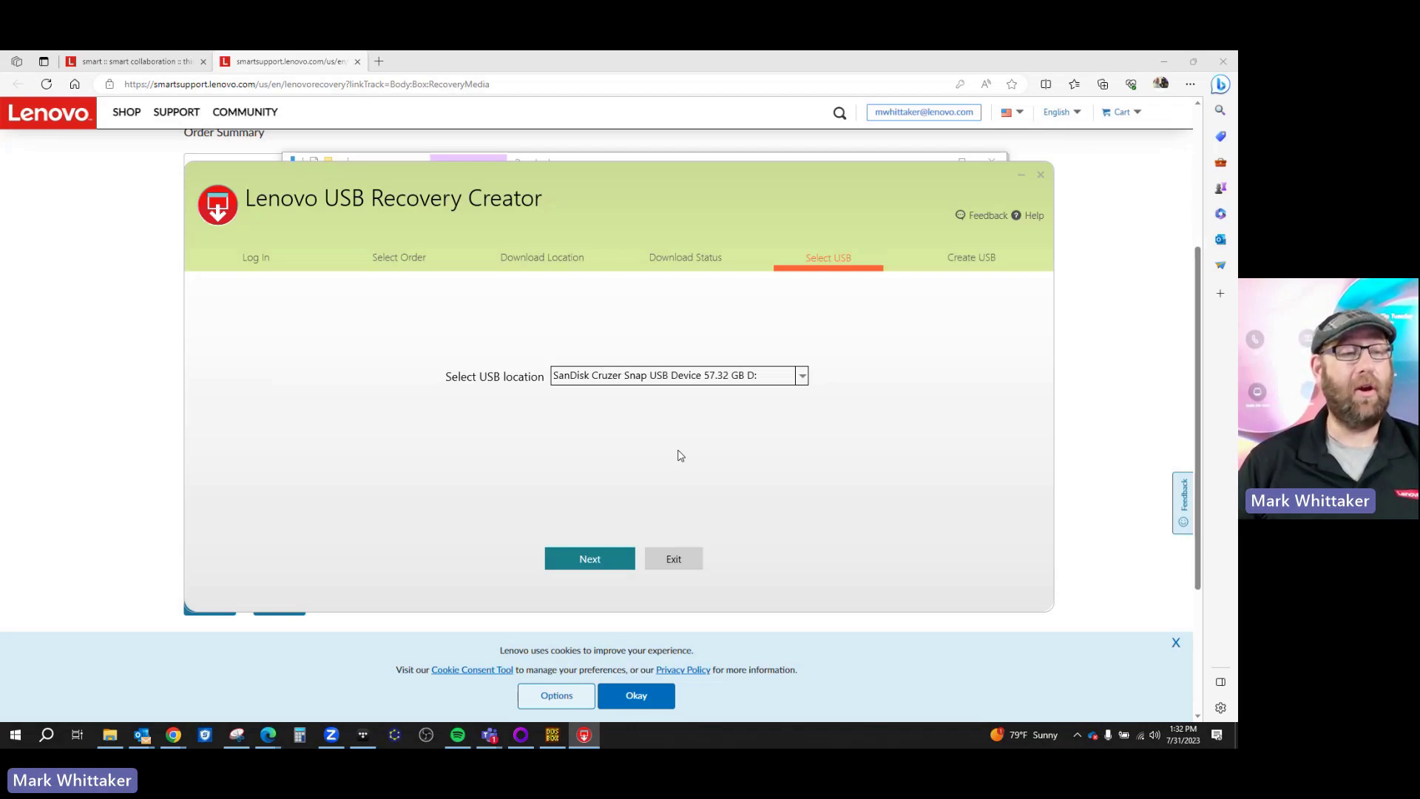
Step: Select the SanDisk Cruzer Snap 57.32 GB D: drive as the target USB key and continue
{"action": "left_click", "coordinate": [802, 377]}
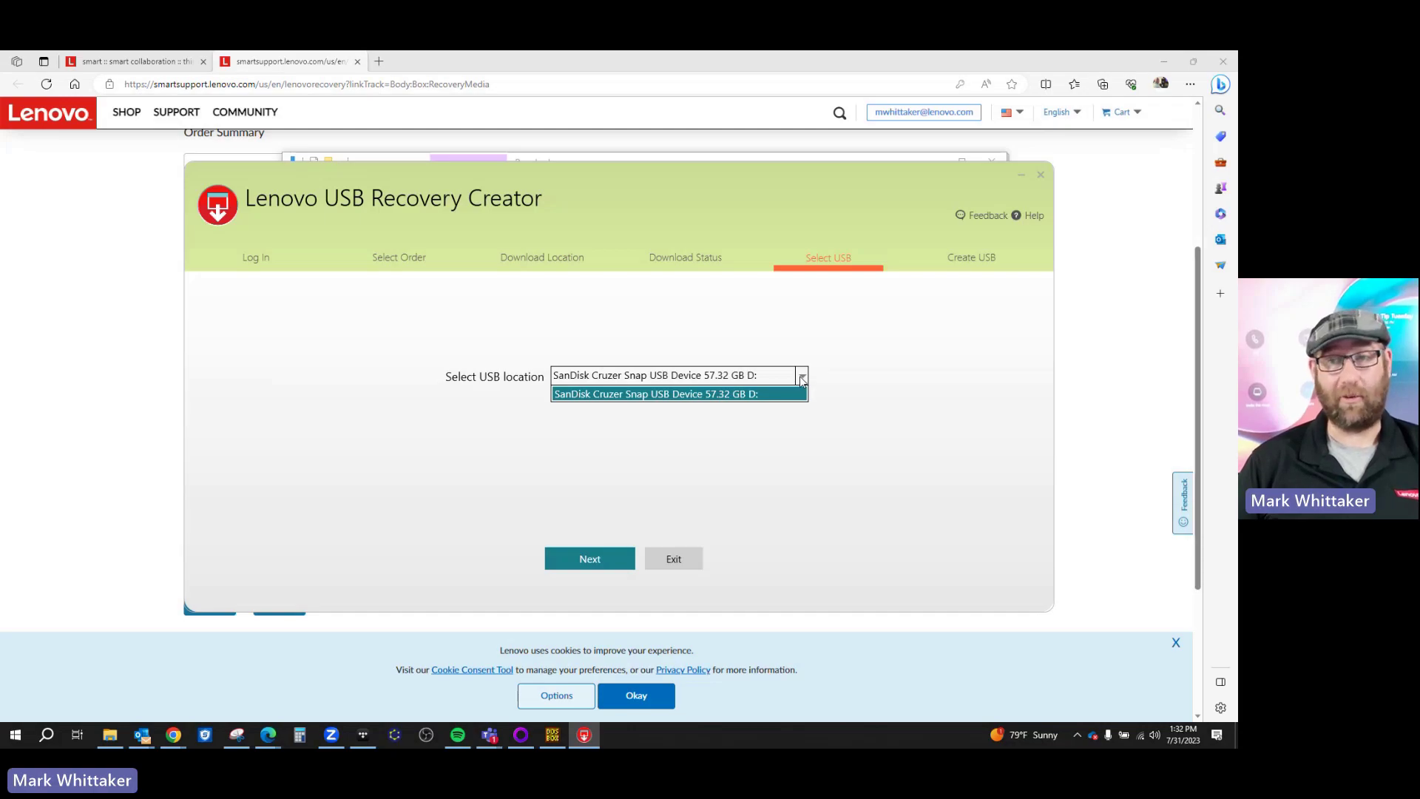
{"action": "left_click", "coordinate": [821, 498]}
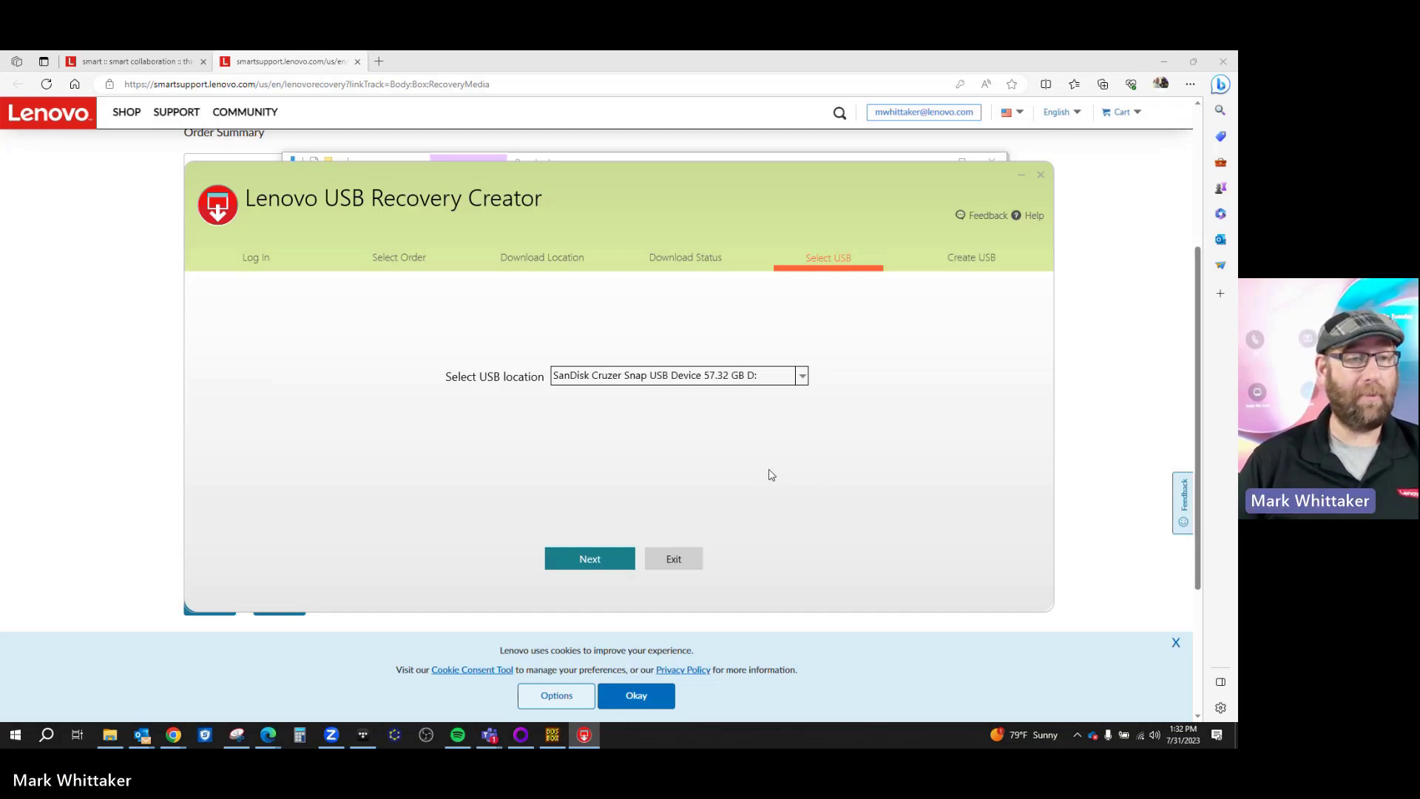
{"action": "left_click", "coordinate": [597, 562]}
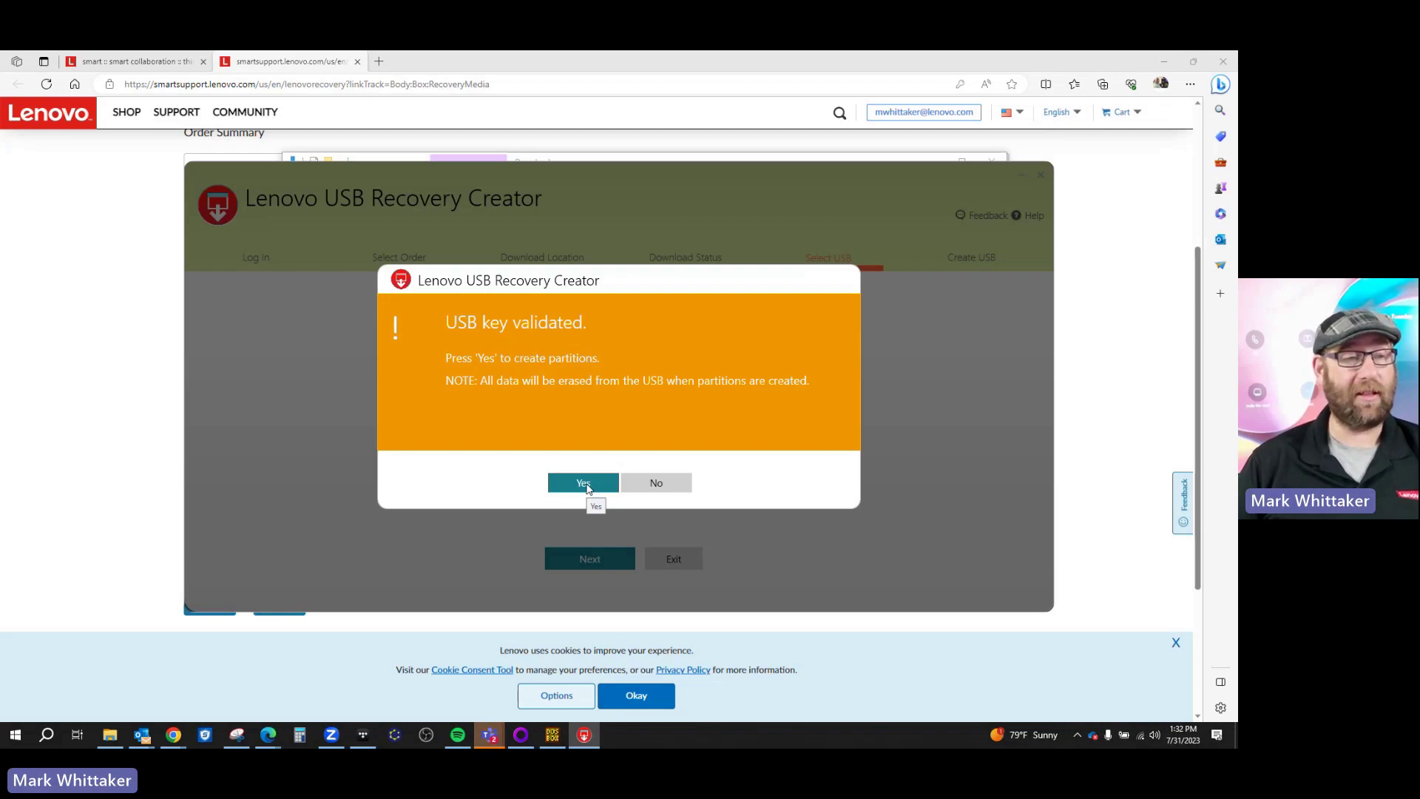
Step: Confirm Yes to erase the SanDisk key and create its partitions
{"action": "left_click", "coordinate": [587, 487]}
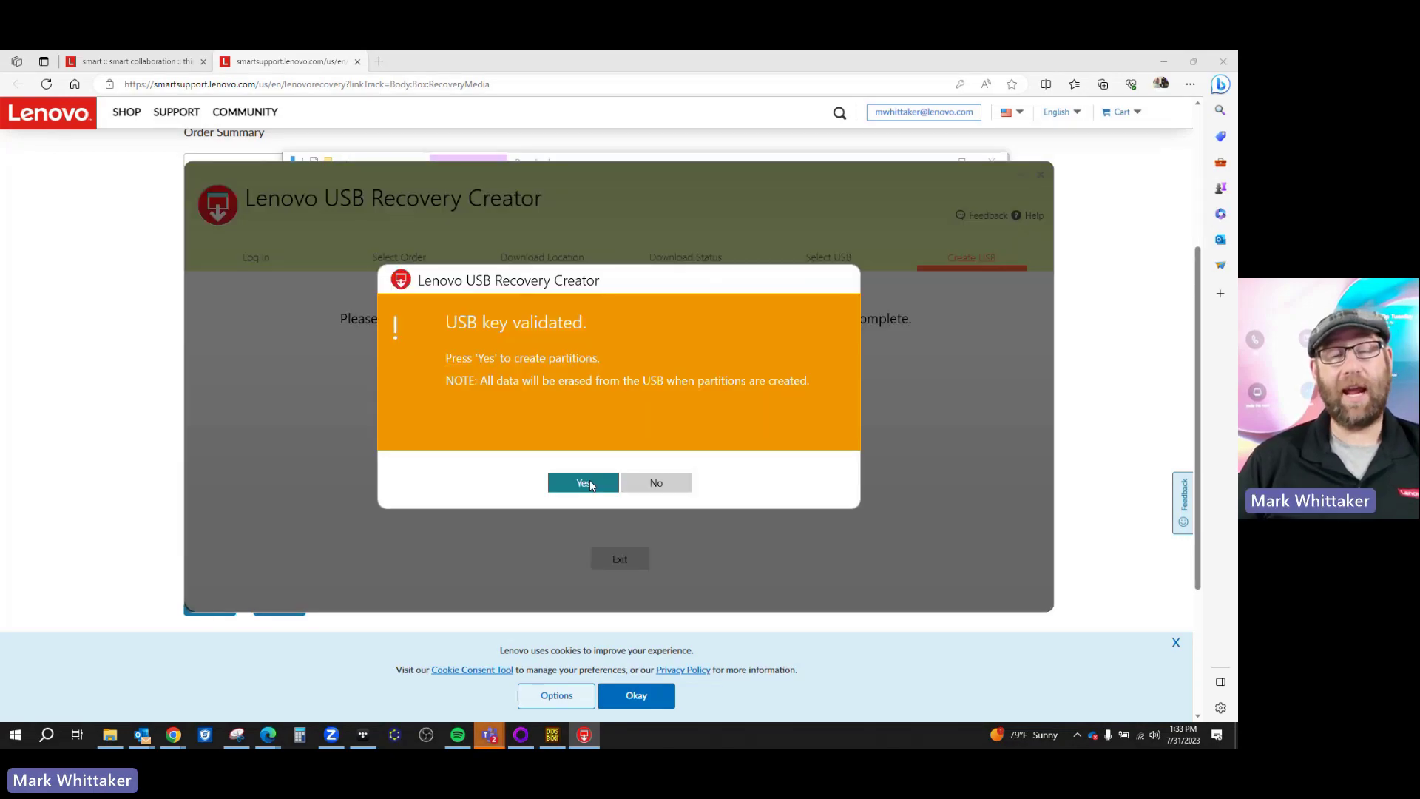